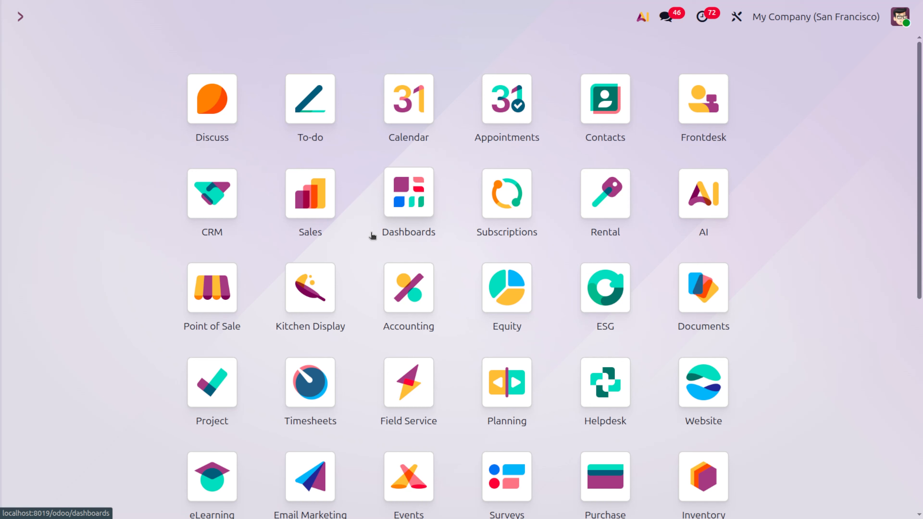
# Open the Basics of Gardening course from the list view of all eLearning courses
pyautogui.write('e')
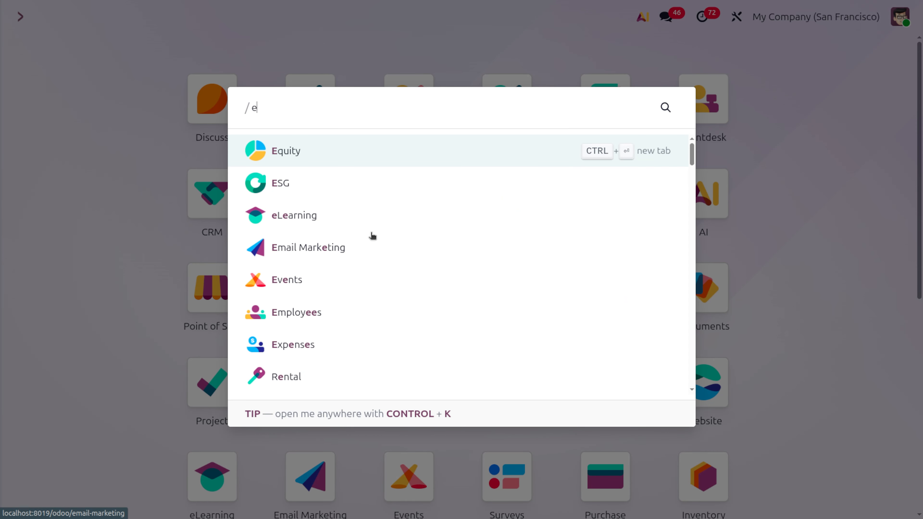
pyautogui.write('le')
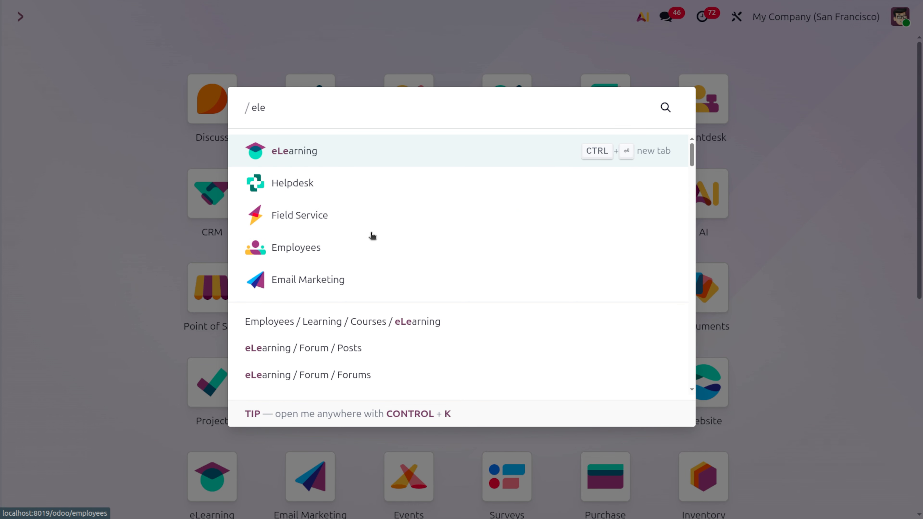
pyautogui.press('Return')
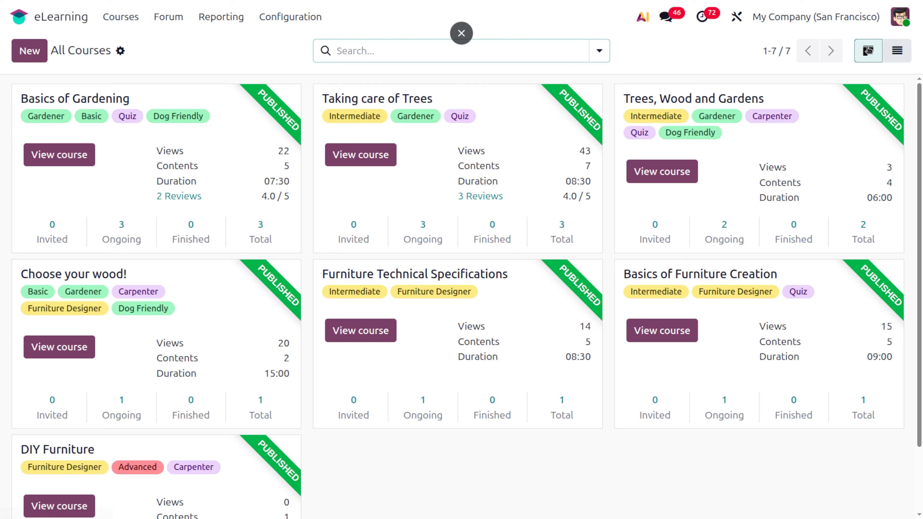
pyautogui.click(901, 53)
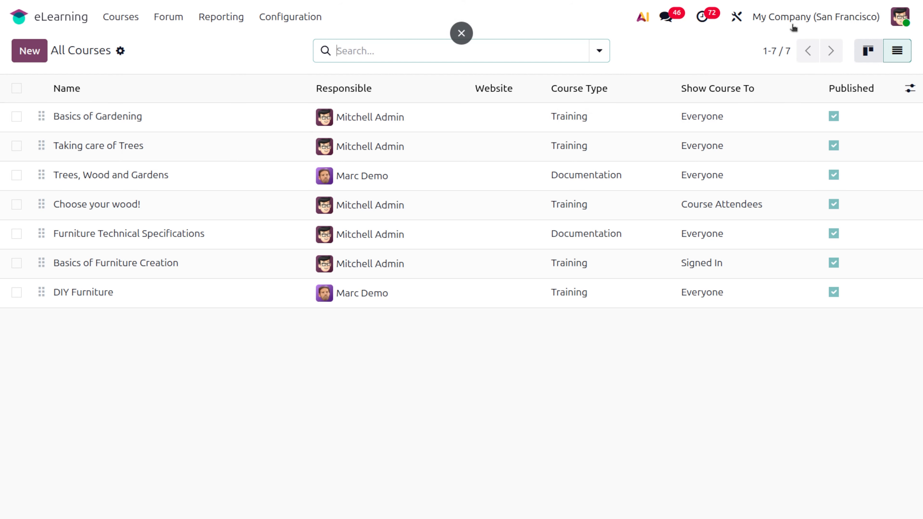
pyautogui.click(255, 122)
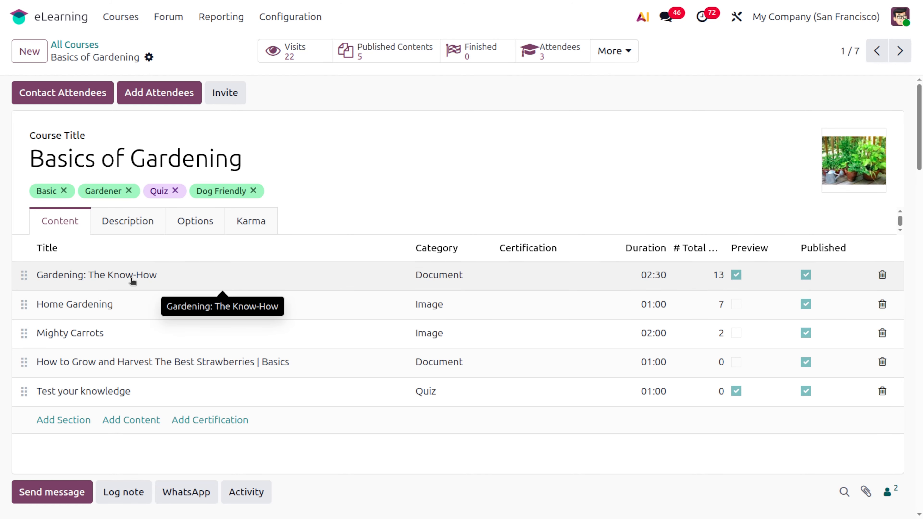
# Examine the Gardening: The Know-How content, including its content type options, description, additional resources and quiz point rewards
pyautogui.click(442, 283)
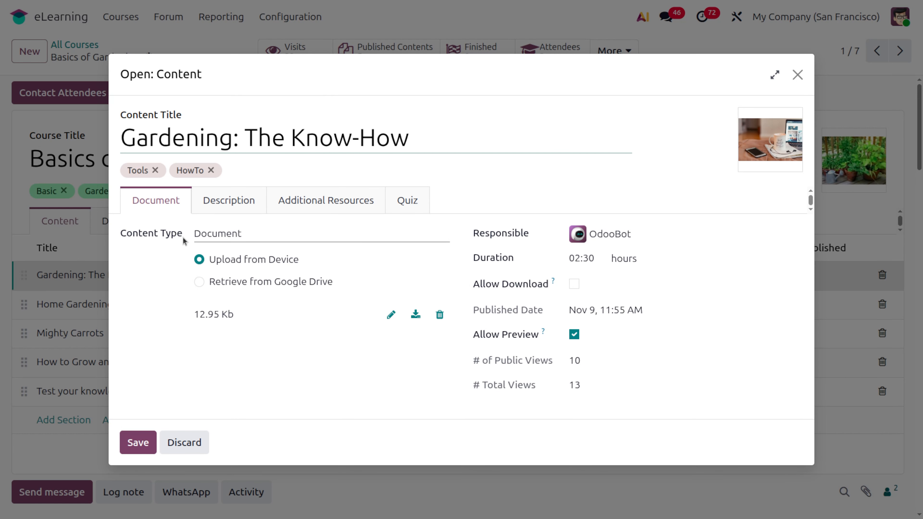
pyautogui.click(218, 234)
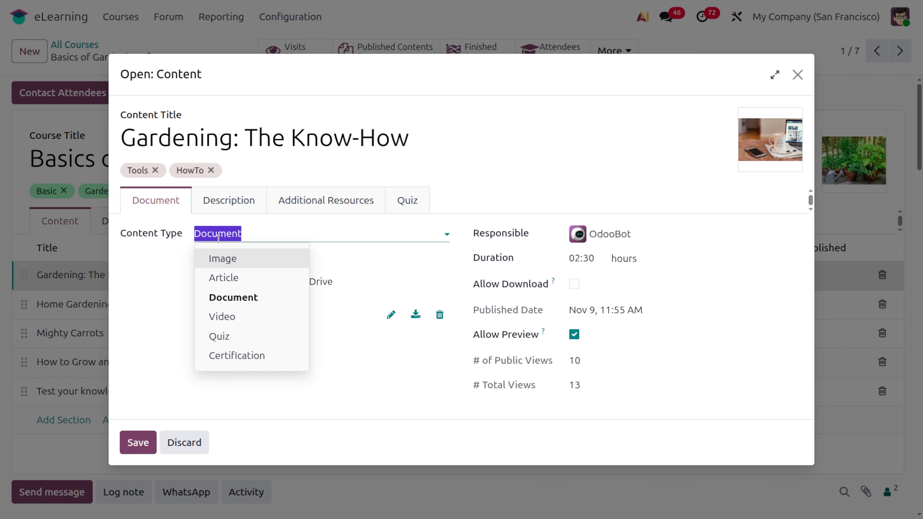
pyautogui.click(233, 200)
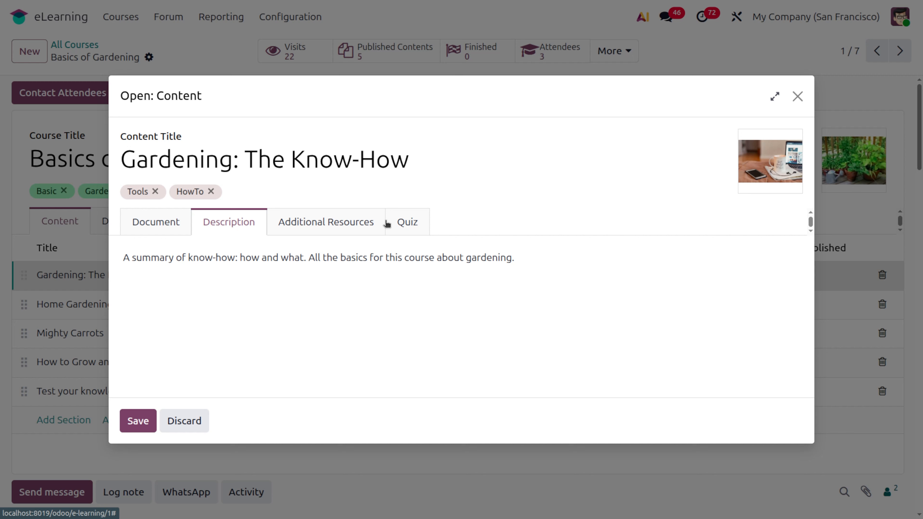
pyautogui.click(331, 220)
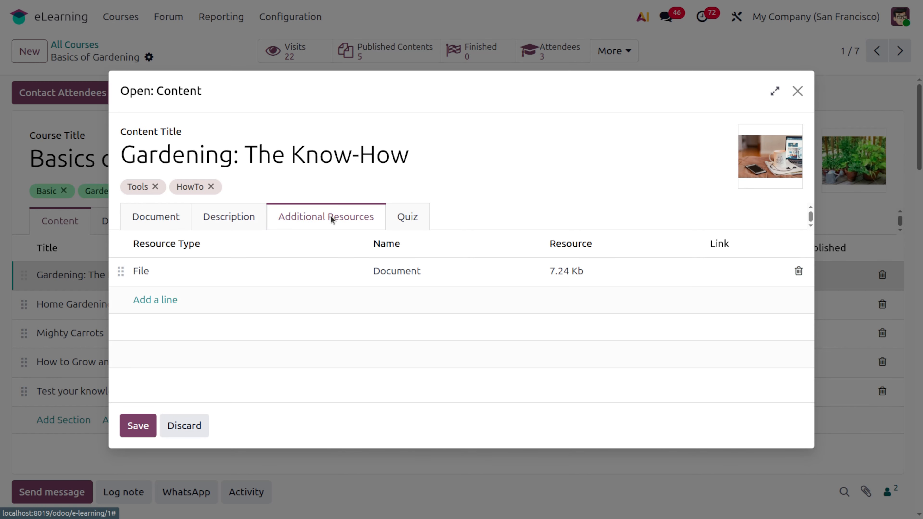
pyautogui.click(418, 218)
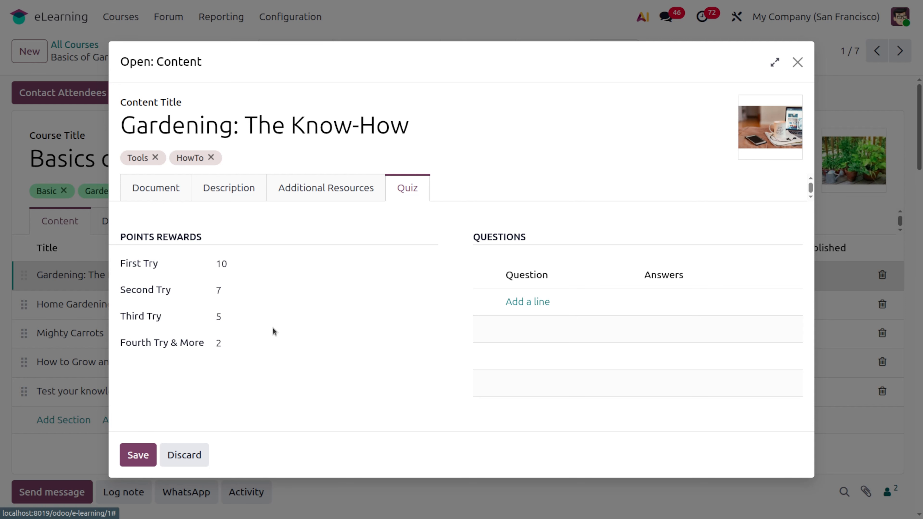
# View the new quiz question form and its answer line, and close the Gardening: The Know-How content without adding a question
pyautogui.click(530, 303)
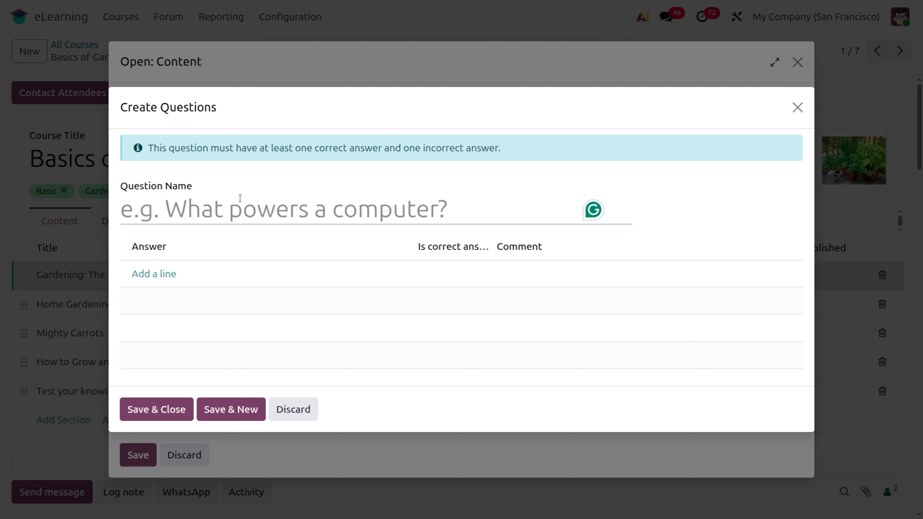
pyautogui.click(152, 278)
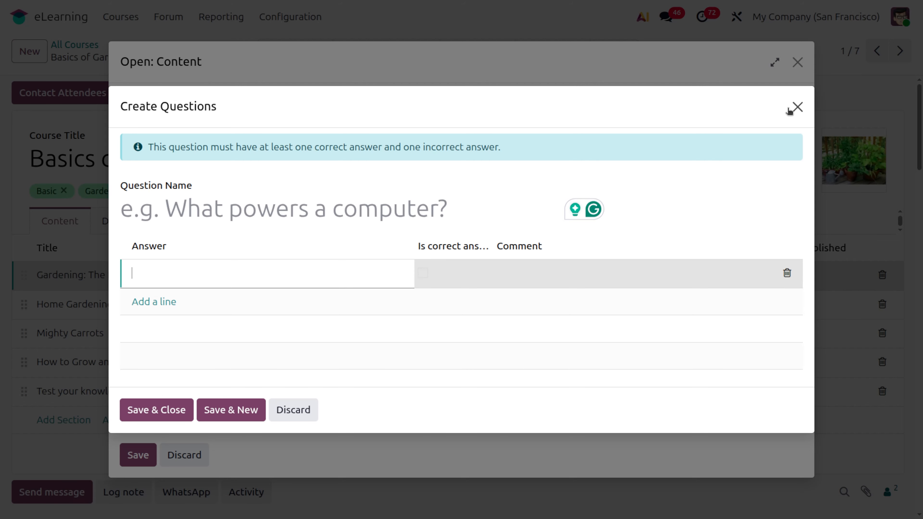
pyautogui.click(797, 107)
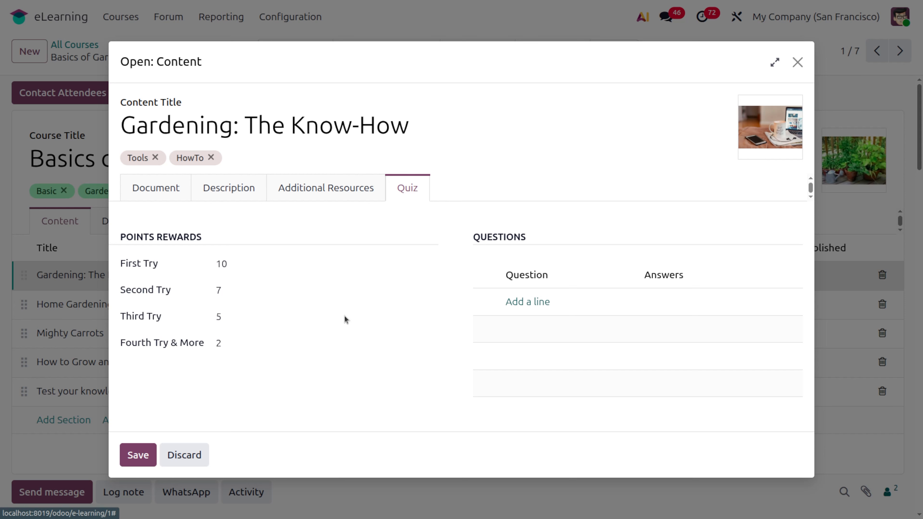
pyautogui.click(798, 62)
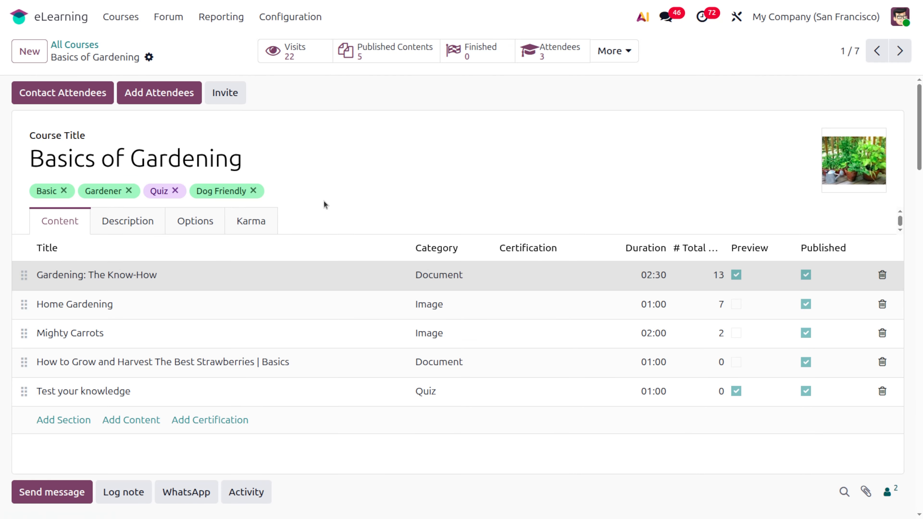
# Review the course's description and general options, including the websites available for it
pyautogui.click(105, 231)
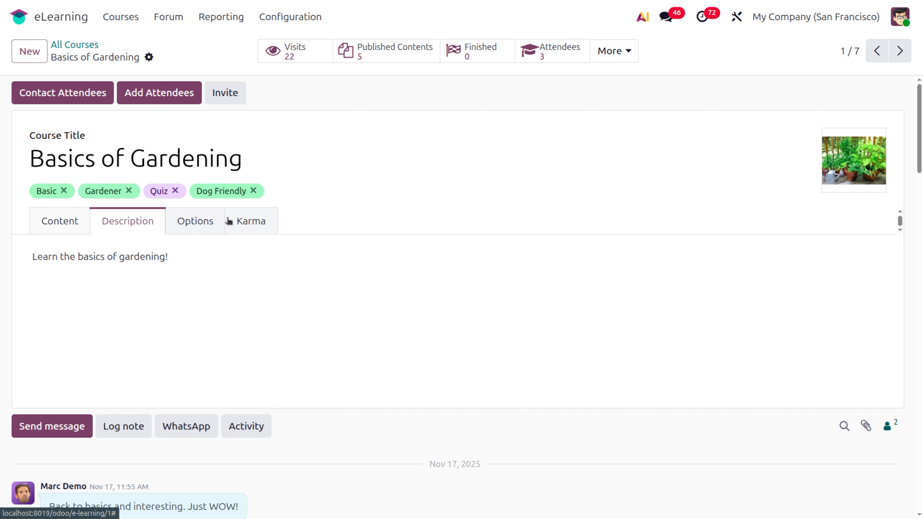
pyautogui.click(201, 221)
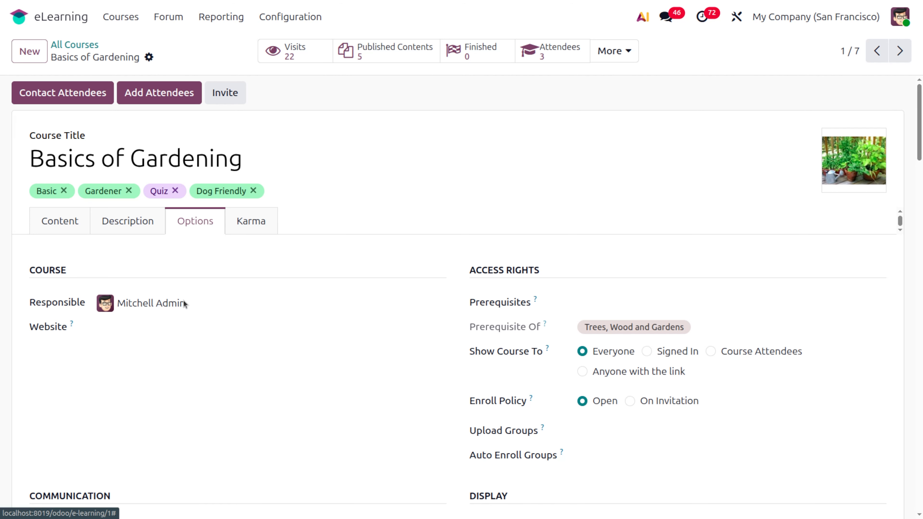
pyautogui.scroll(-3, 254, 316)
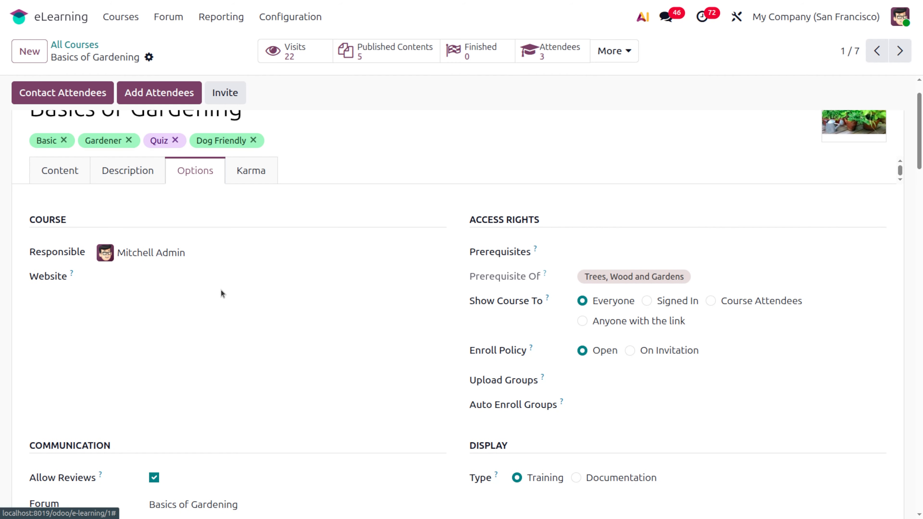
pyautogui.click(178, 280)
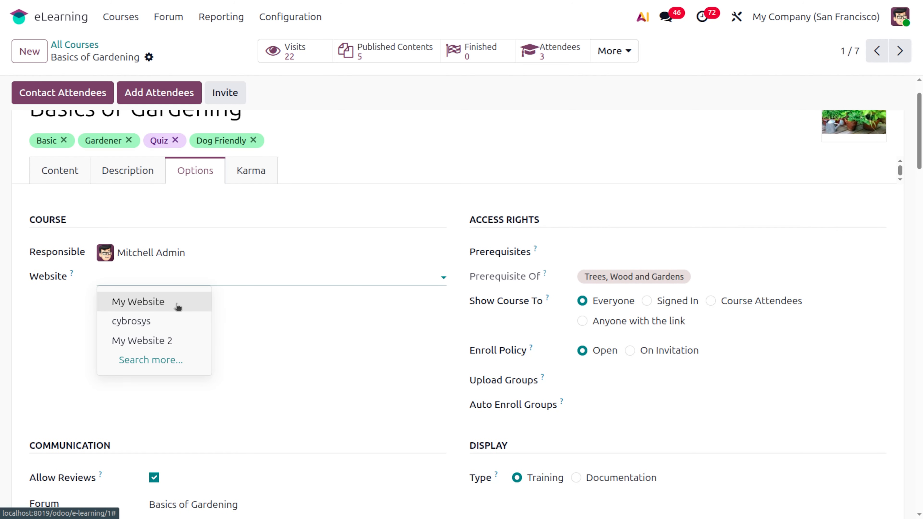
pyautogui.click(330, 368)
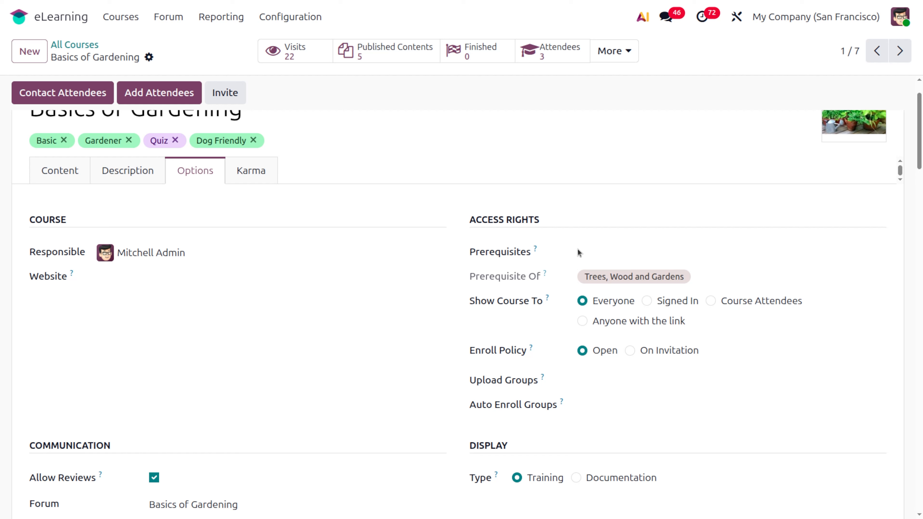
# Add Taking care of Trees and Trees, Wood and Gardens as prerequisites of the course
pyautogui.moveTo(537, 252)
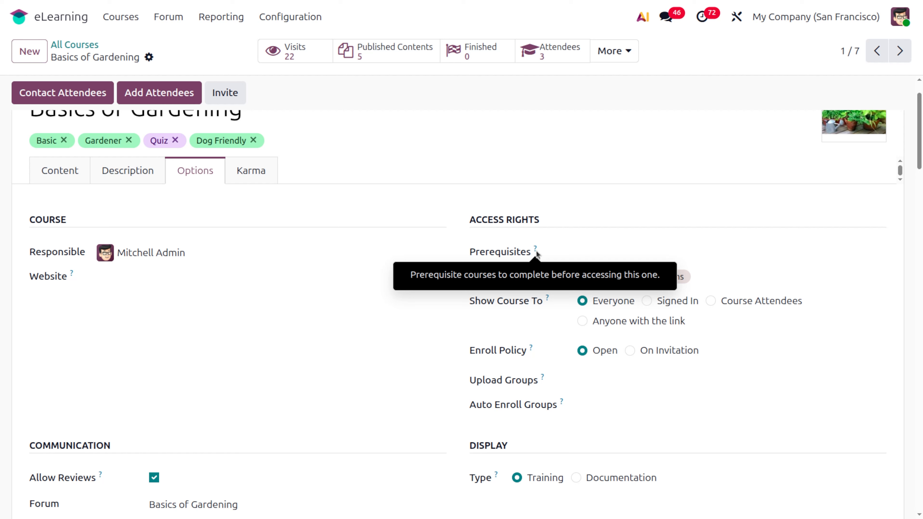
pyautogui.click(614, 252)
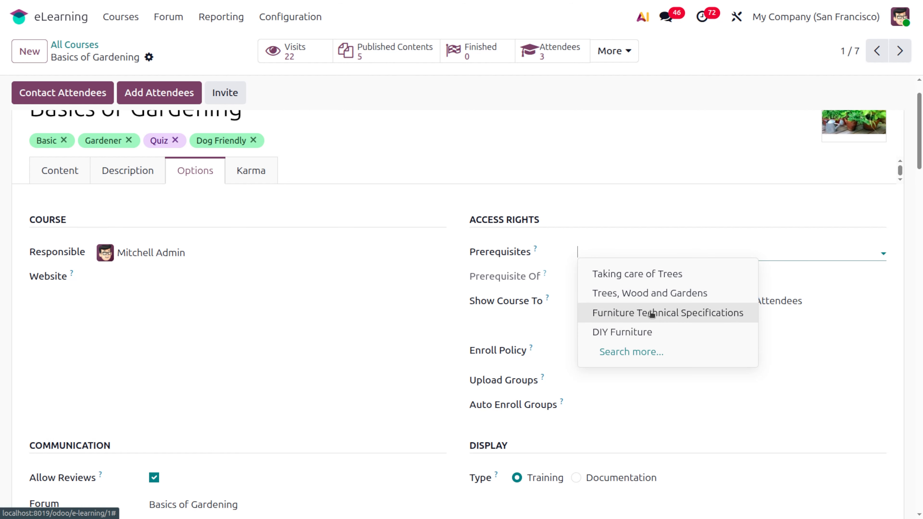
pyautogui.click(637, 279)
pyautogui.click(725, 251)
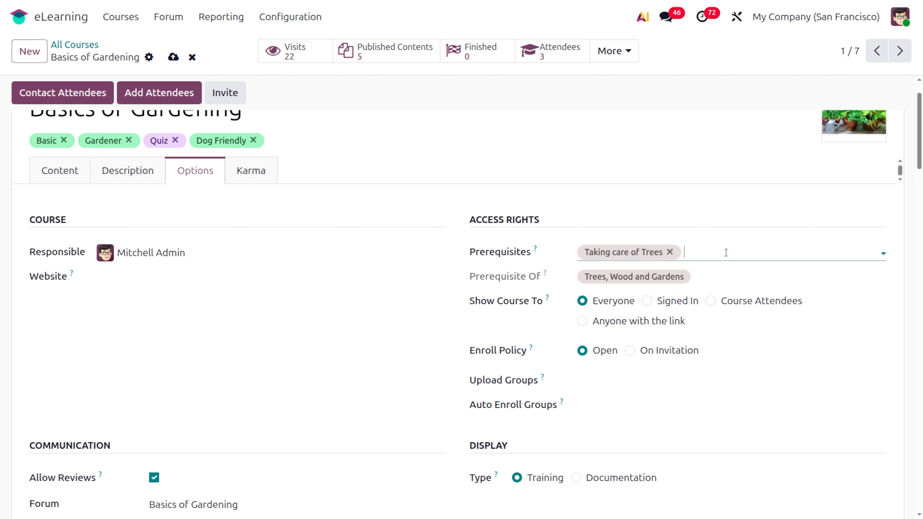
pyautogui.click(753, 293)
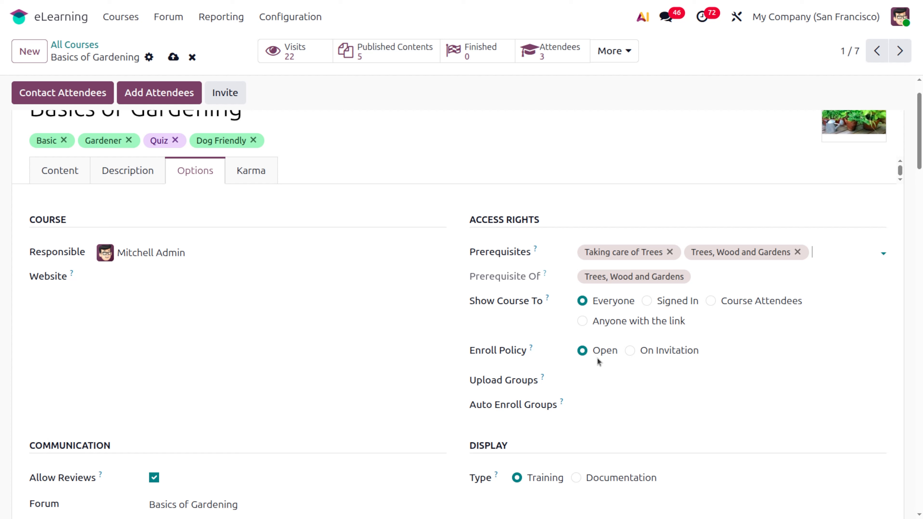
# View the user groups available for Upload Groups and Auto Enroll Groups without choosing any
pyautogui.click(617, 380)
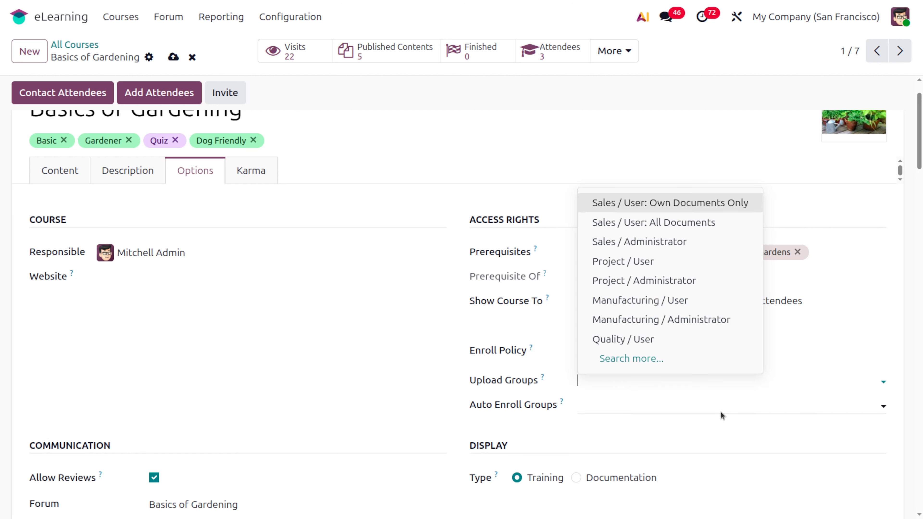
pyautogui.click(904, 331)
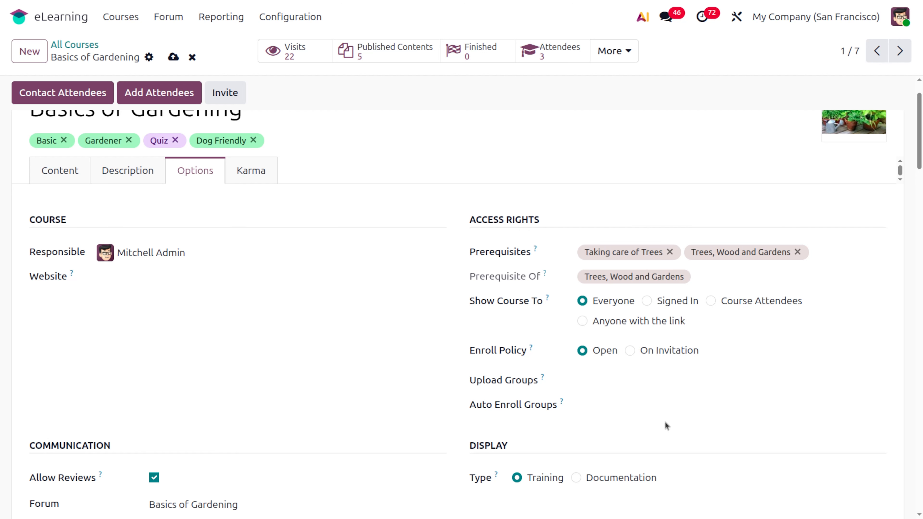
pyautogui.click(624, 404)
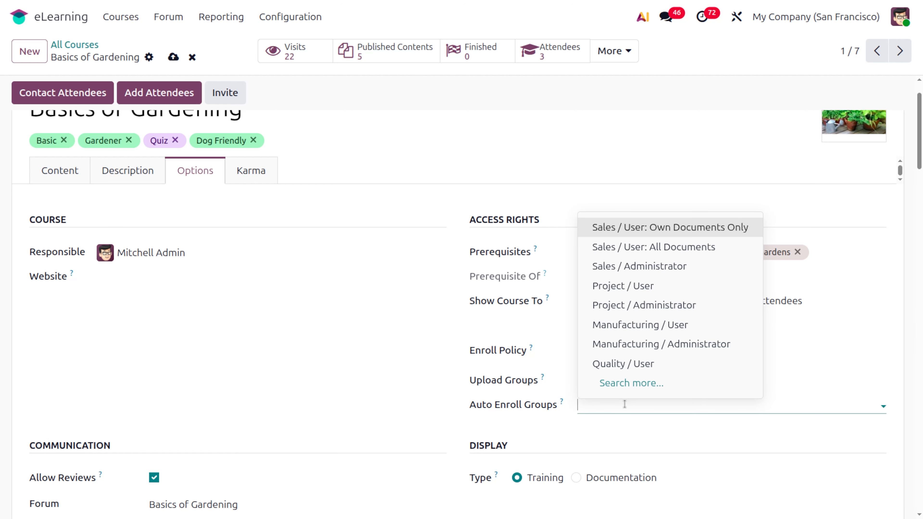
pyautogui.click(351, 417)
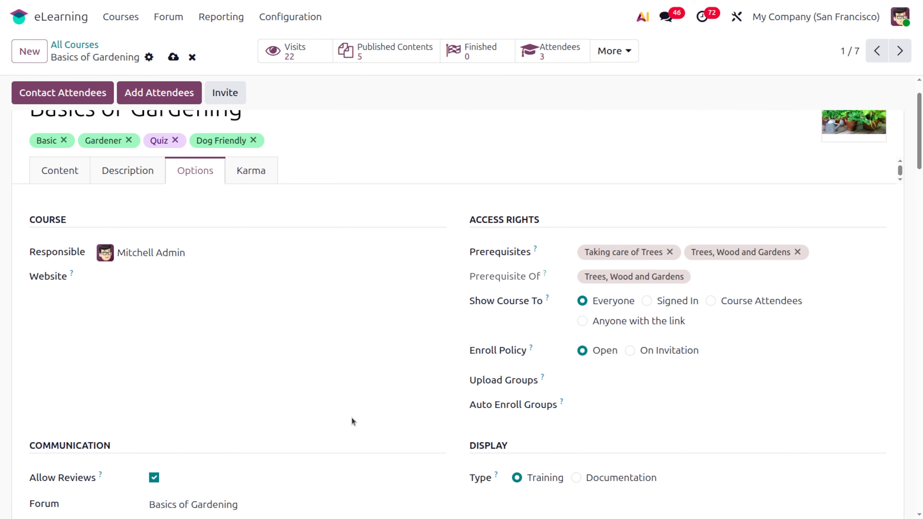
# Examine the course's communication and display options, including reviews, forum, share templates, notifications and course type
pyautogui.scroll(-5, 350, 417)
pyautogui.scroll(2, 351, 417)
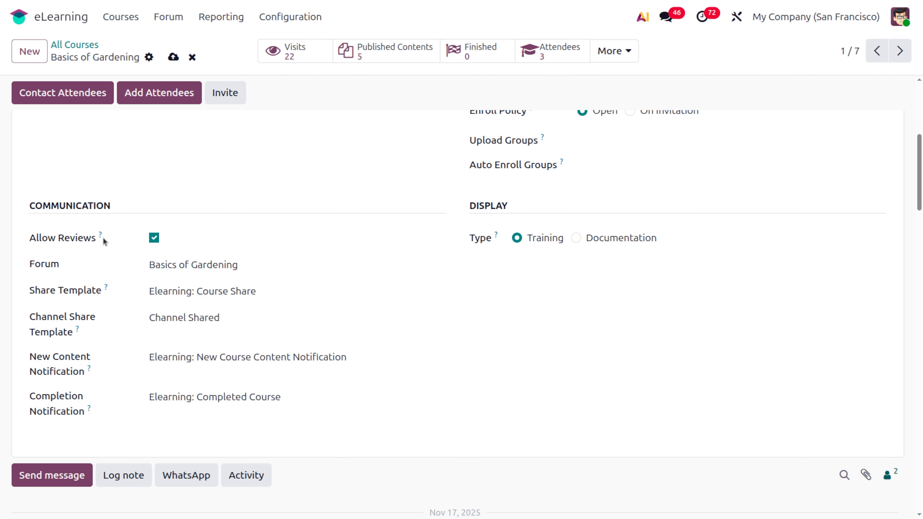
pyautogui.moveTo(101, 236)
pyautogui.scroll(3, 577, 269)
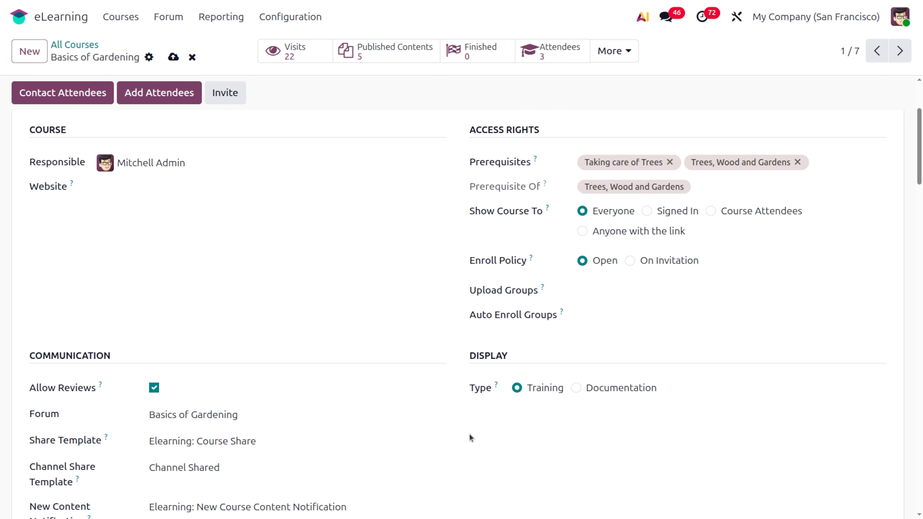
pyautogui.scroll(3, 471, 438)
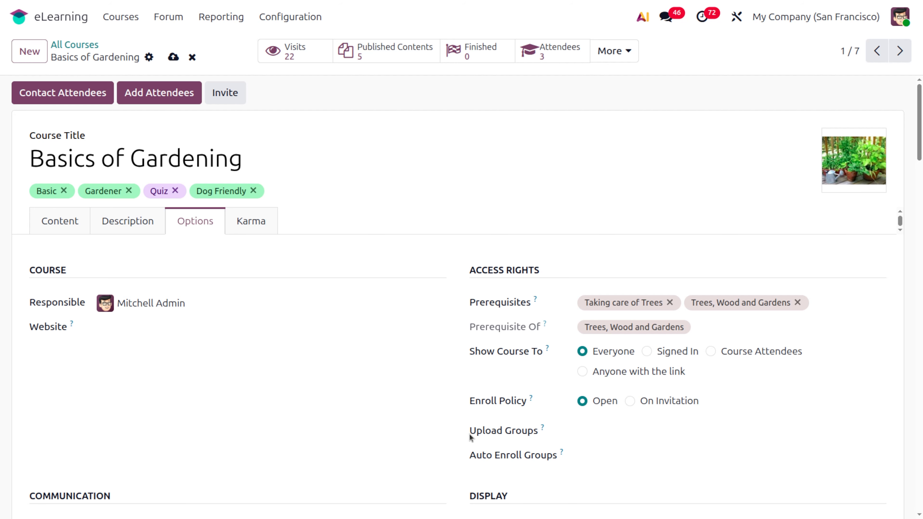
pyautogui.scroll(-6, 470, 437)
pyautogui.scroll(5, 470, 437)
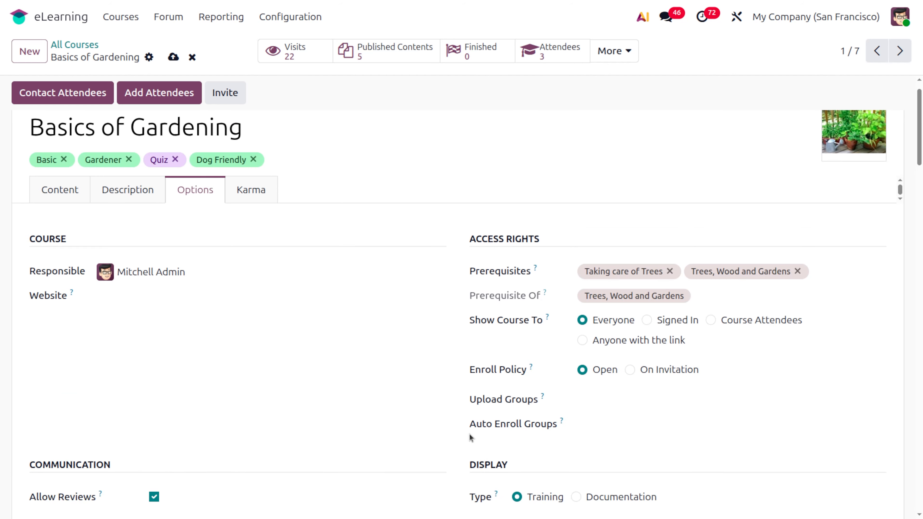
# Review the course's karma rewards and access rights, and save the course changes
pyautogui.click(261, 196)
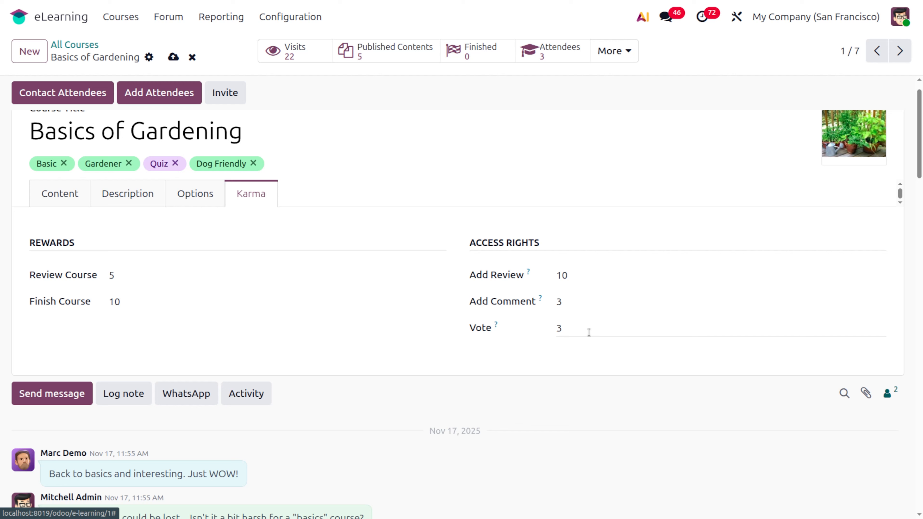
pyautogui.scroll(1, 208, 295)
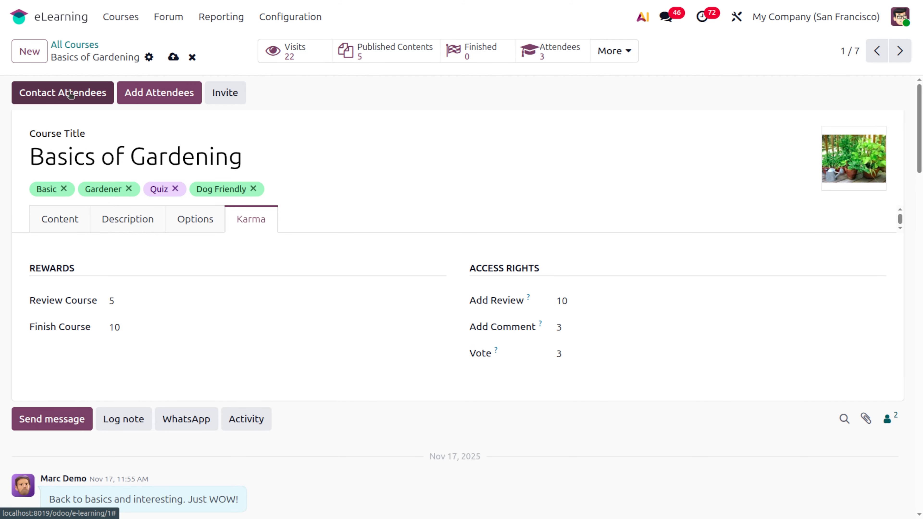
pyautogui.click(172, 57)
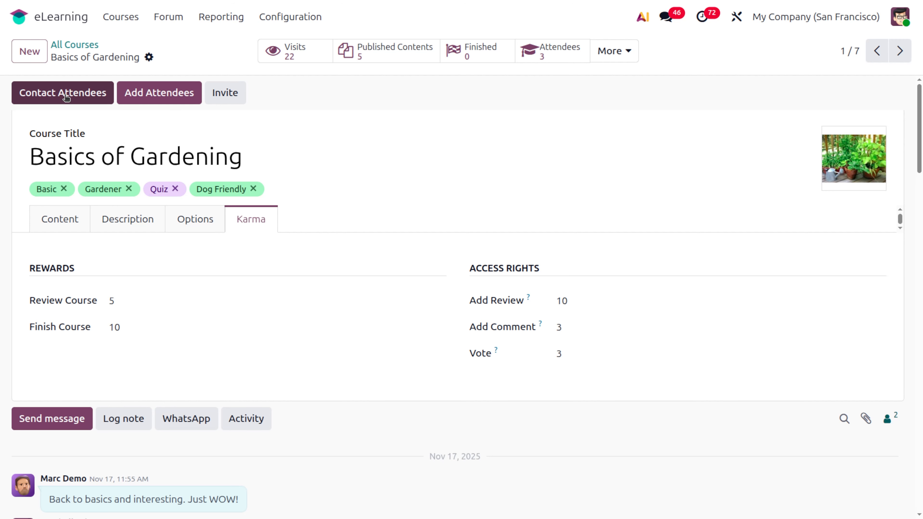
# Invite two contacts to the Basics of Gardening course by email, using the Elearning: Promotional Course Invitation template
pyautogui.click(233, 97)
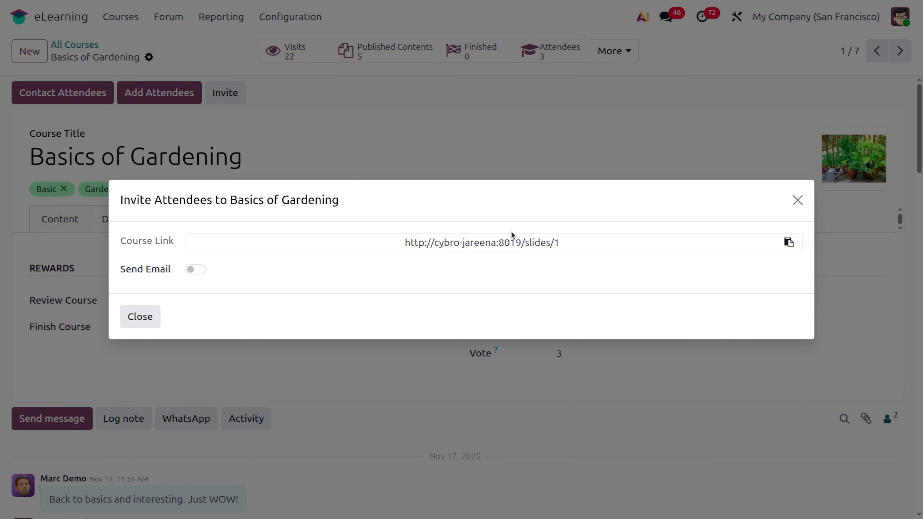
pyautogui.click(194, 270)
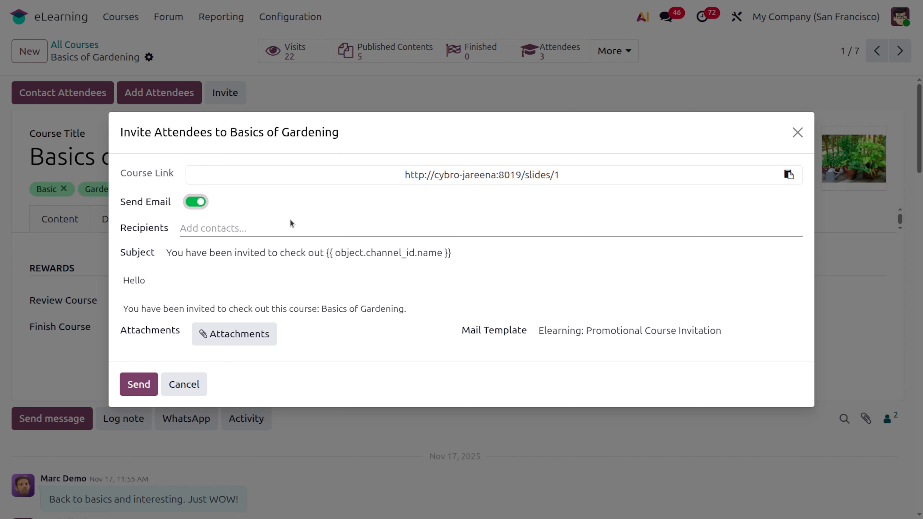
pyautogui.click(243, 228)
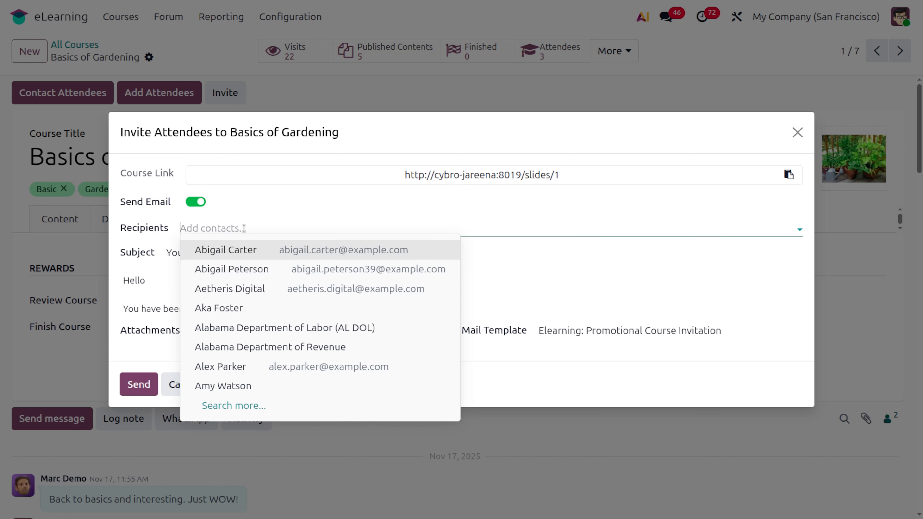
pyautogui.click(258, 249)
pyautogui.click(340, 225)
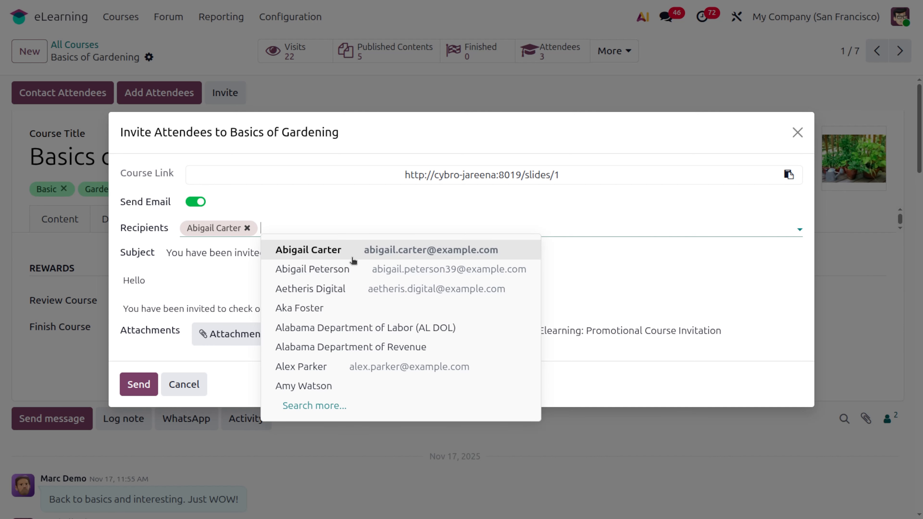
pyautogui.click(364, 280)
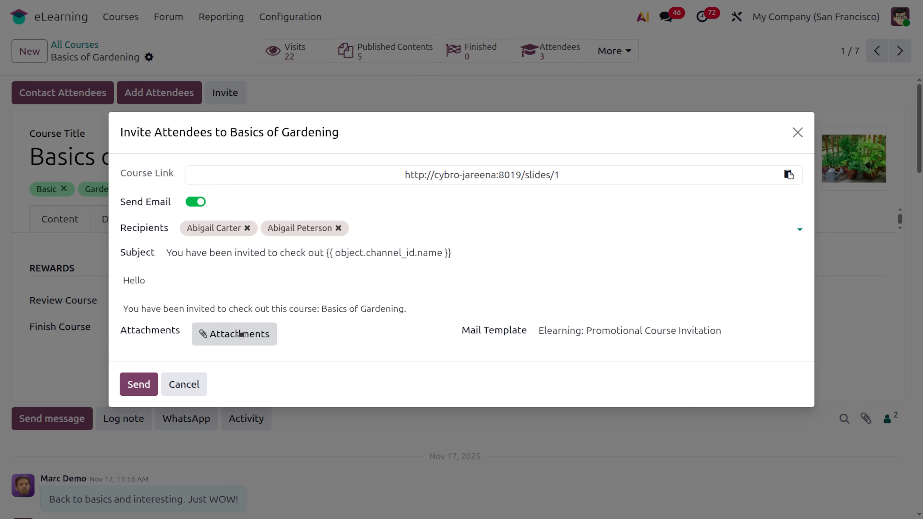
pyautogui.click(143, 387)
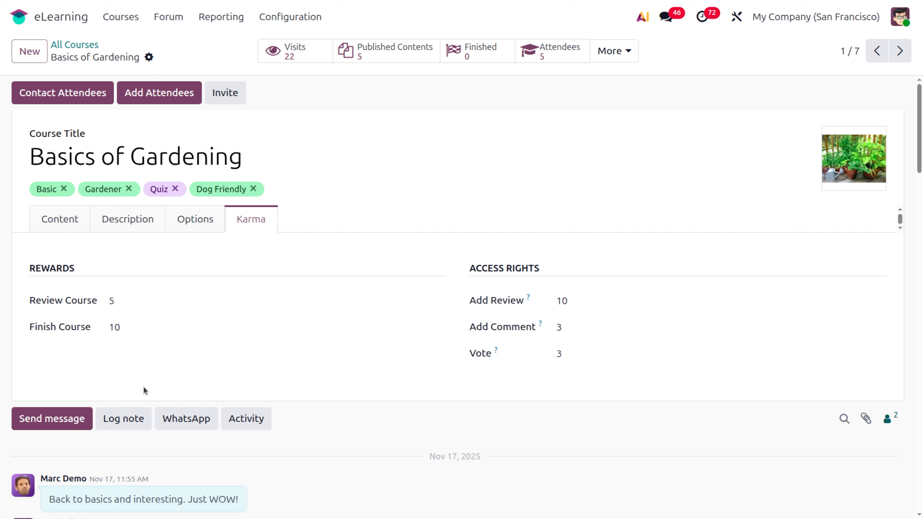
# Enroll one contact as an attendee of Basics of Gardening and send the enrollment email
pyautogui.click(154, 91)
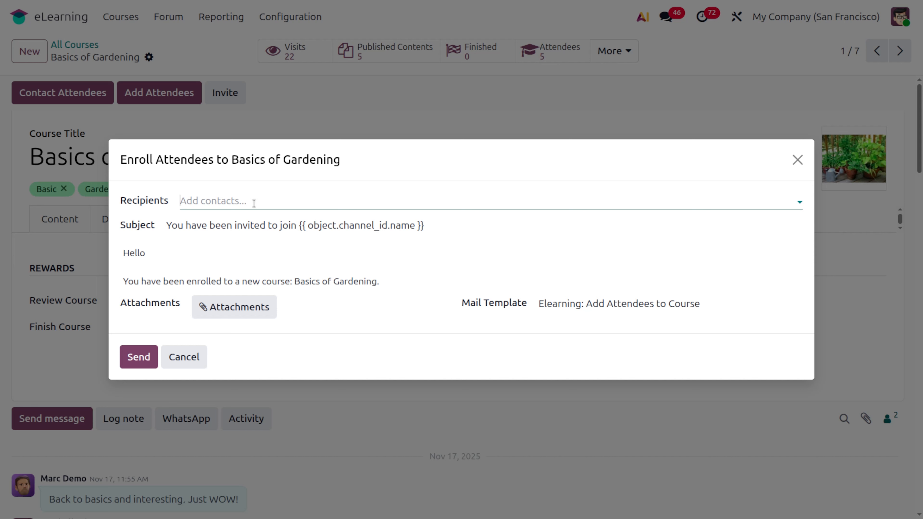
pyautogui.click(254, 204)
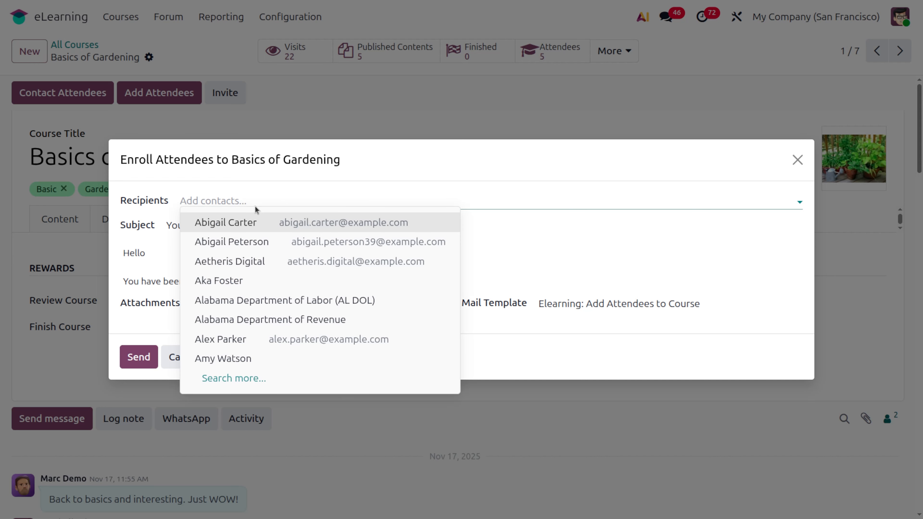
pyautogui.write('marc')
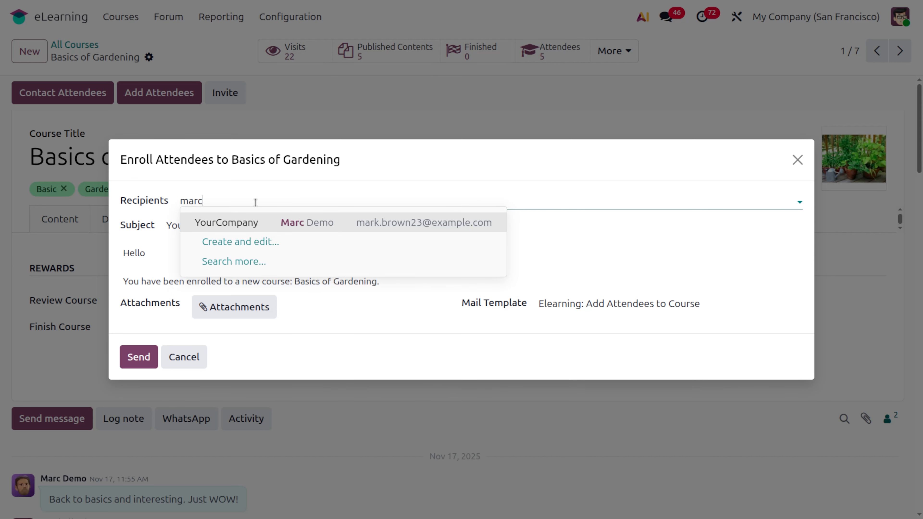
pyautogui.press('Return')
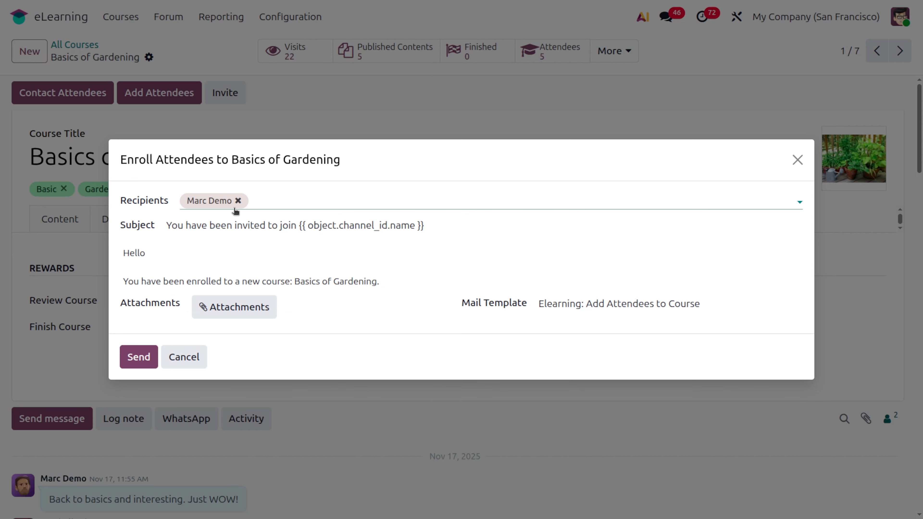
pyautogui.click(139, 352)
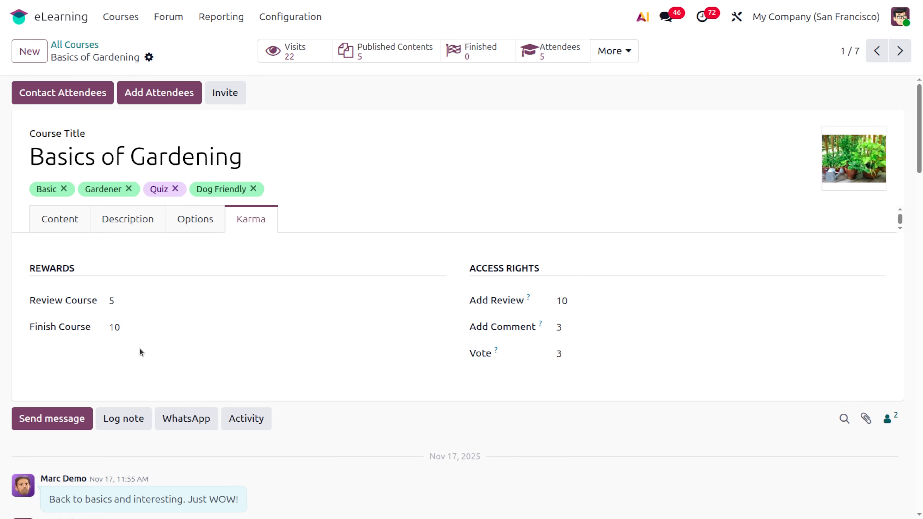
# View the blank mailing form for contacting the course's attendees and the course's published contents, then return to the course
pyautogui.click(35, 89)
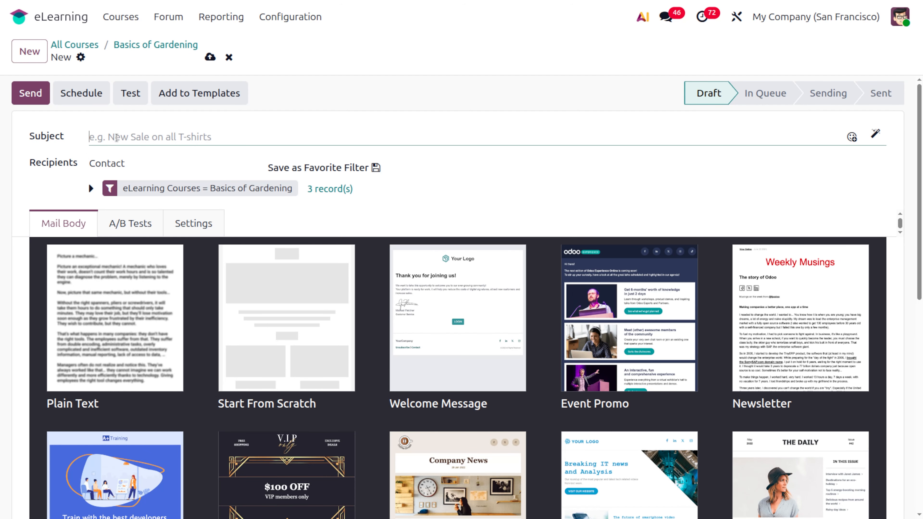
pyautogui.click(161, 44)
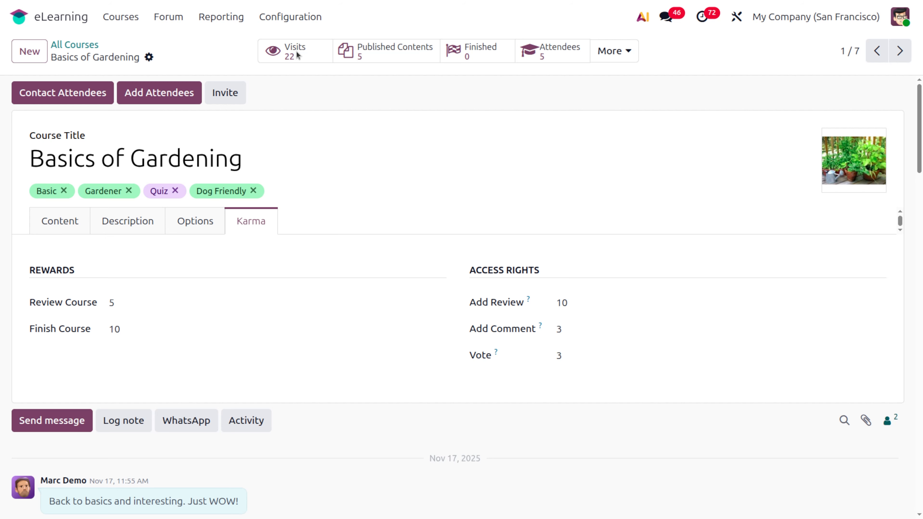
pyautogui.click(413, 56)
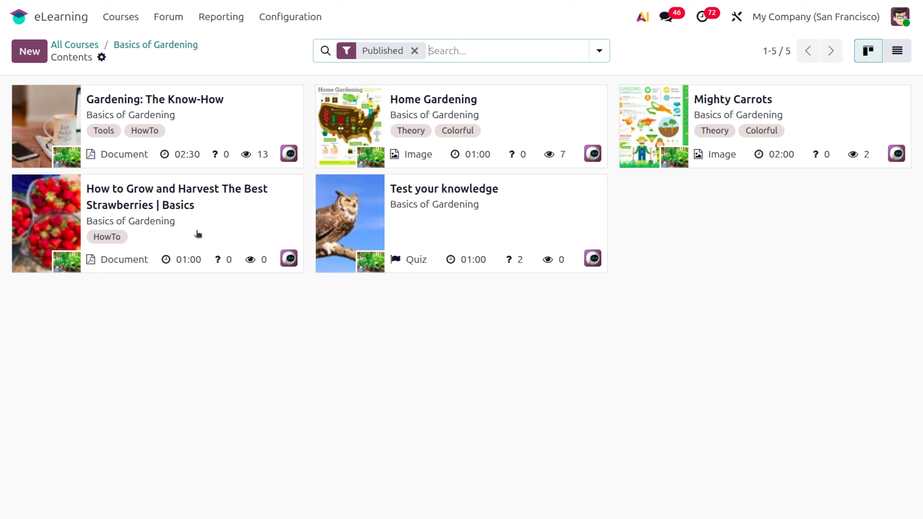
pyautogui.click(131, 45)
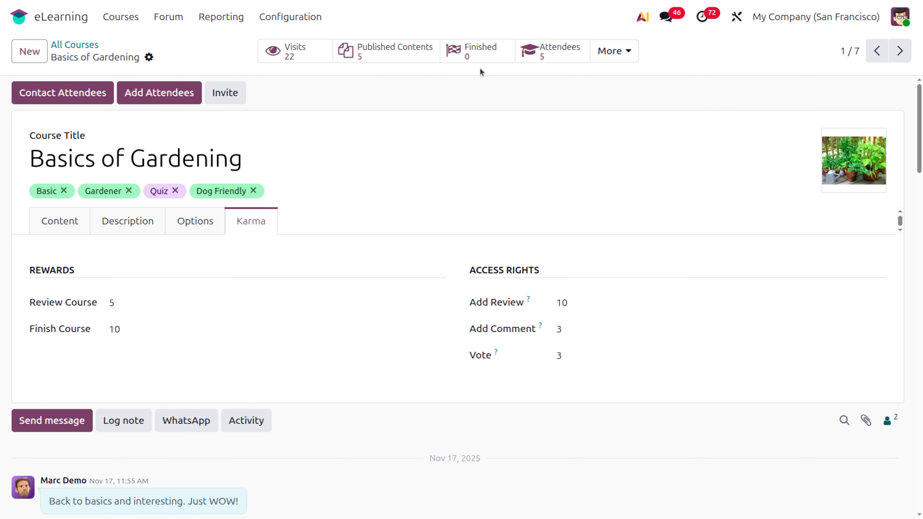
# Review the course's content list and its attendees' status and progress, returning to the course record
pyautogui.click(77, 219)
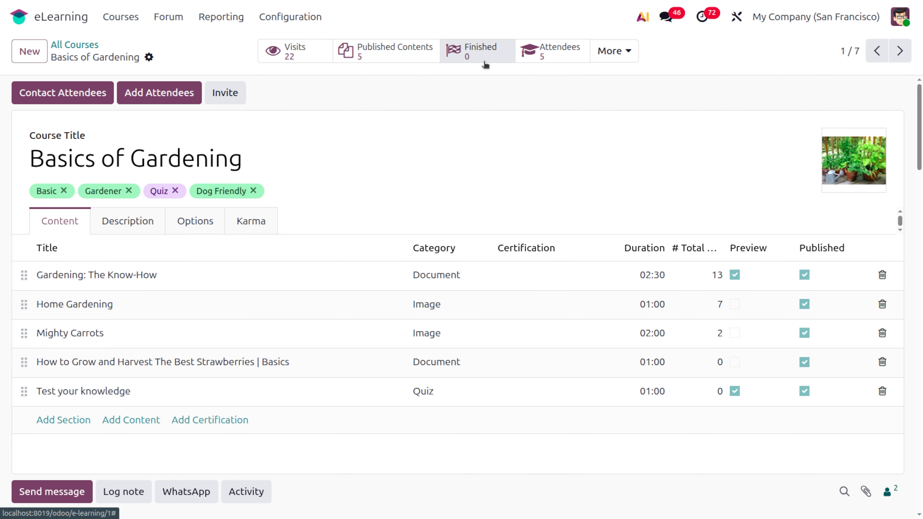
pyautogui.click(557, 53)
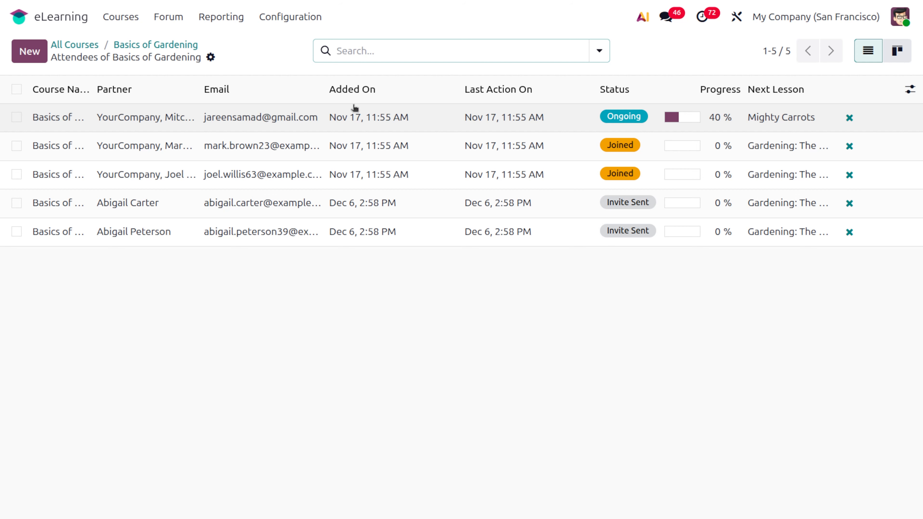
pyautogui.click(135, 44)
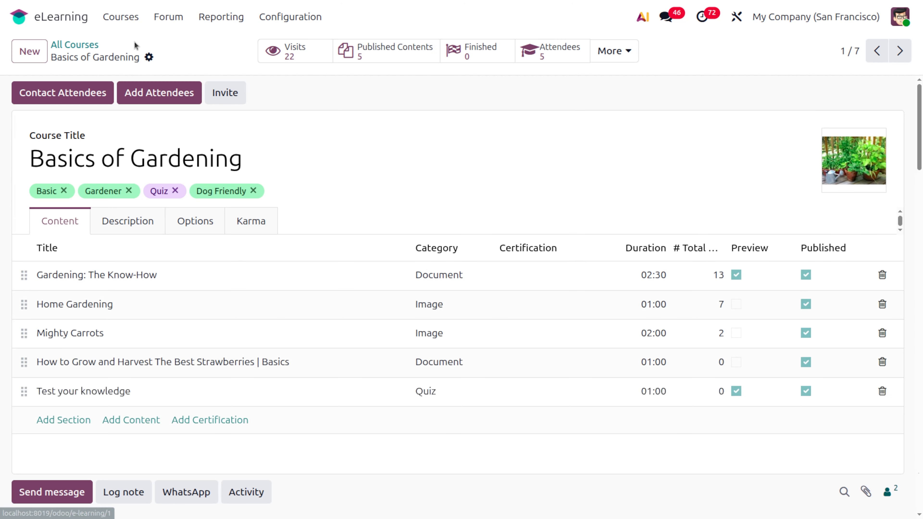
# View the reviews and forum posts of Basics of Gardening, and check the course's remaining related links
pyautogui.click(613, 55)
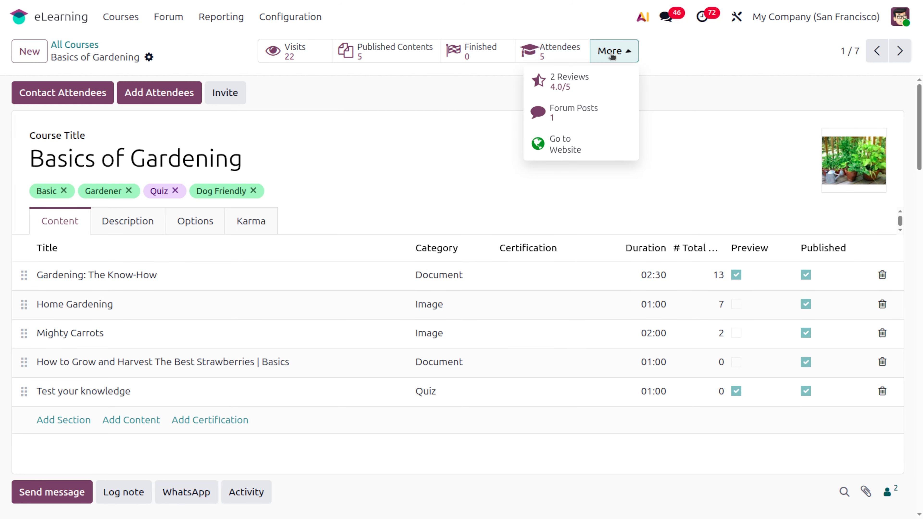
pyautogui.click(619, 82)
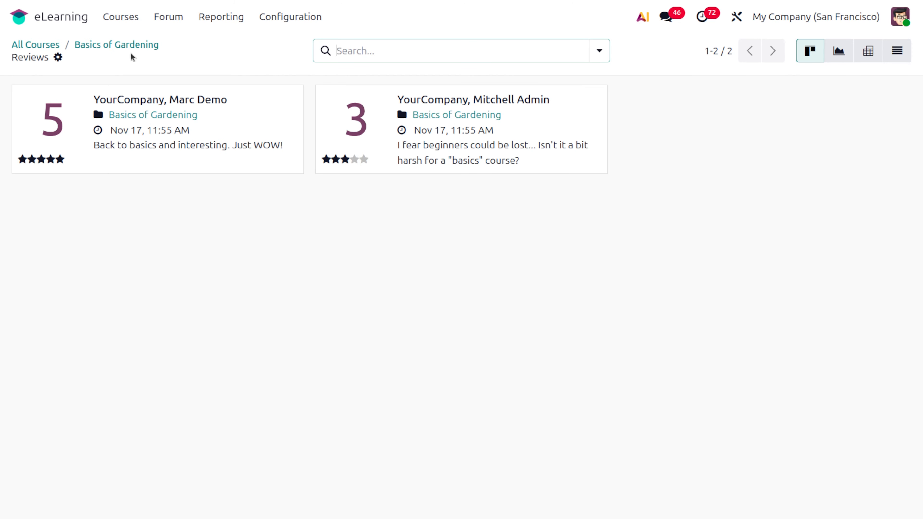
pyautogui.click(117, 44)
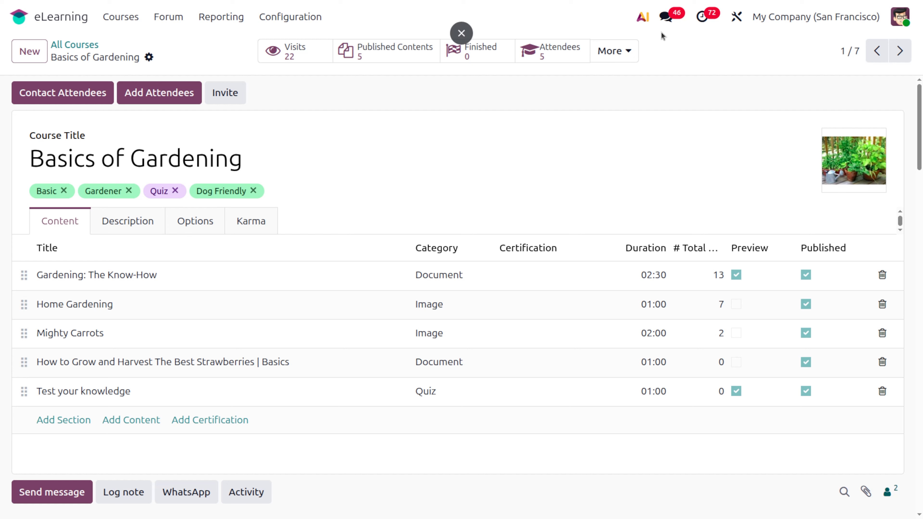
pyautogui.click(622, 53)
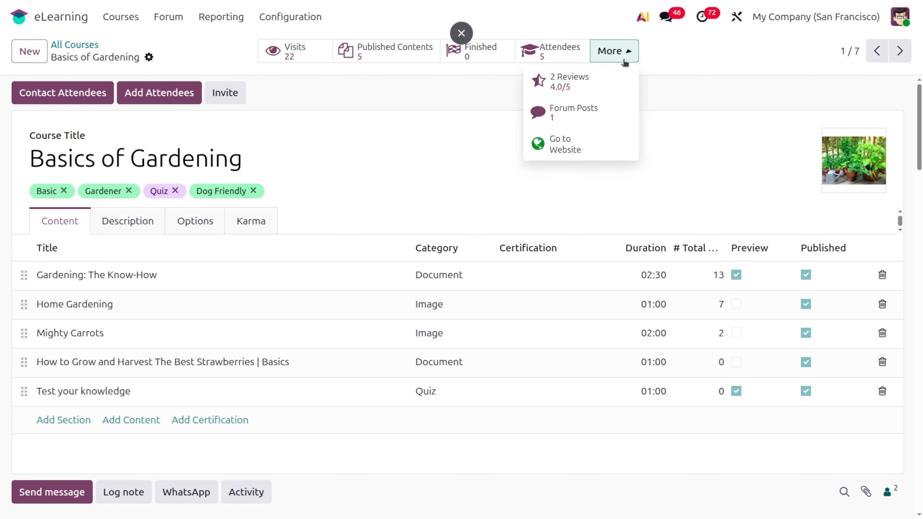
pyautogui.click(612, 103)
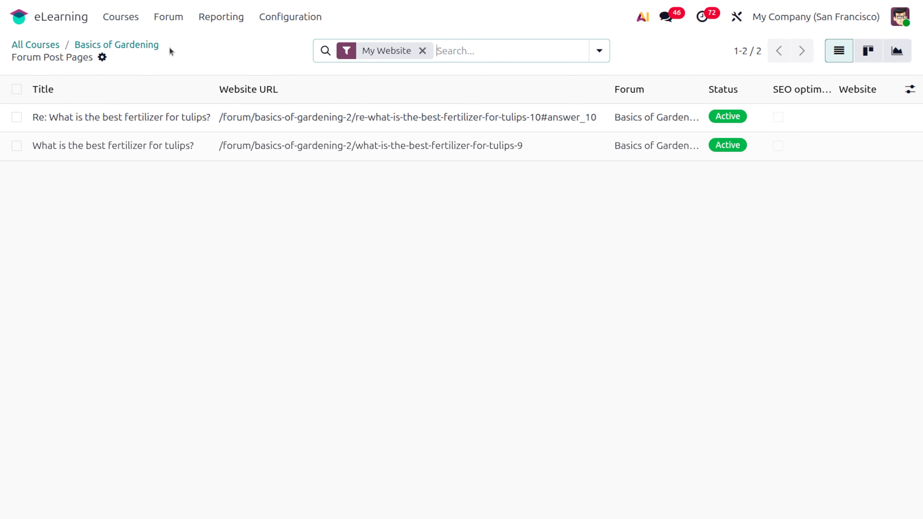
pyautogui.click(129, 46)
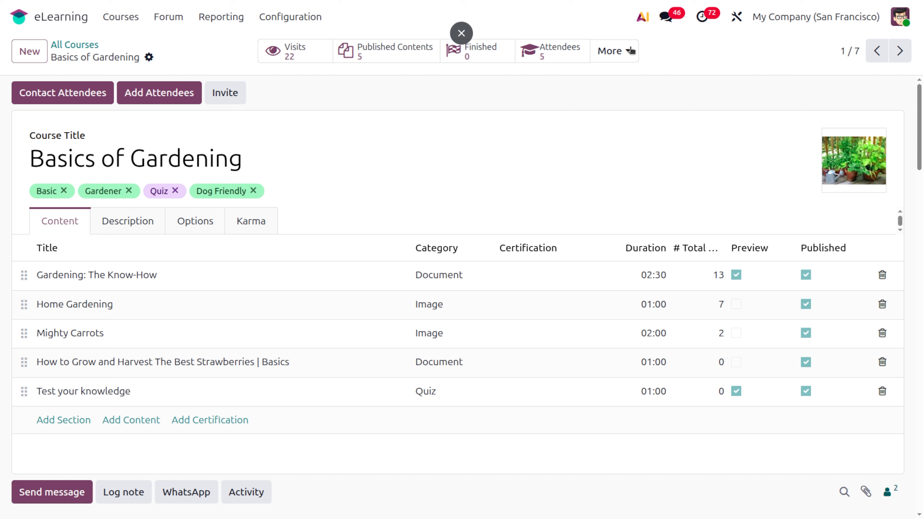
pyautogui.click(614, 51)
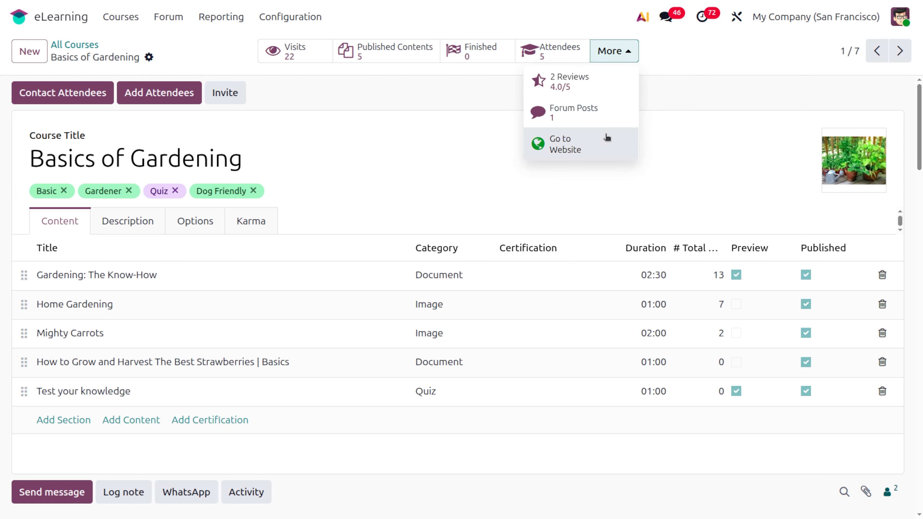
pyautogui.click(402, 156)
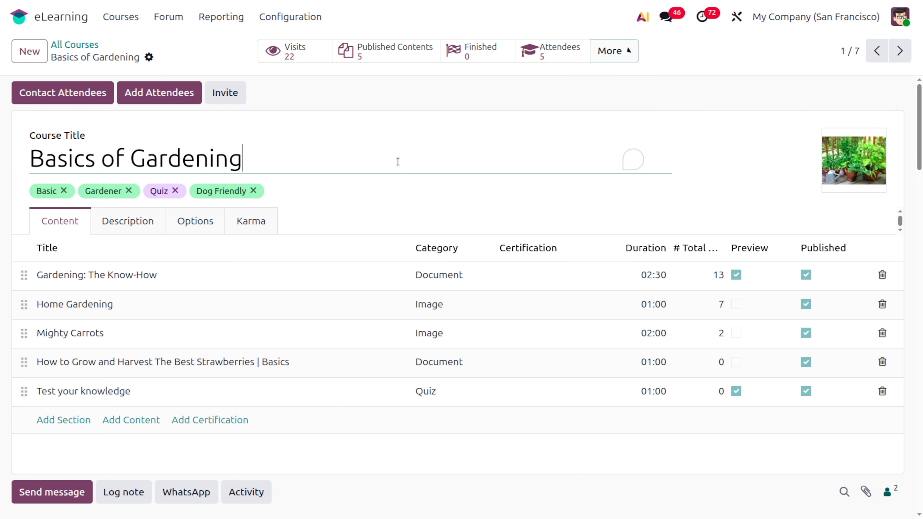
# Open the eLearning settings and view the existing certifications, returning to the settings
pyautogui.click(271, 16)
pyautogui.click(279, 41)
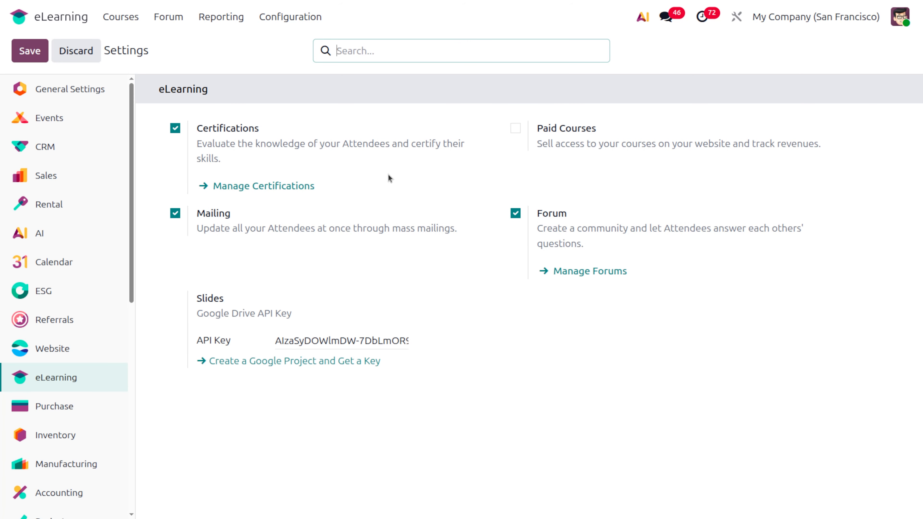
pyautogui.click(246, 186)
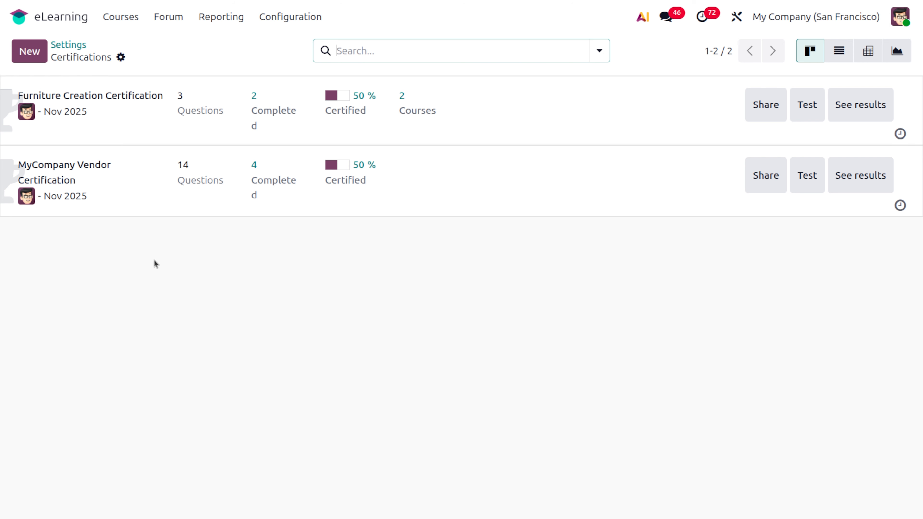
pyautogui.click(68, 44)
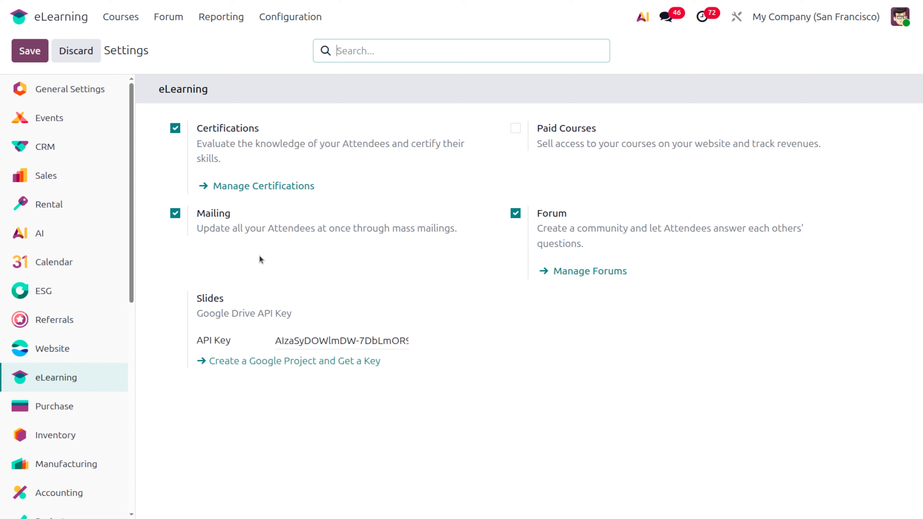
# Enable Paid Courses in the eLearning settings and save the changes
pyautogui.click(515, 128)
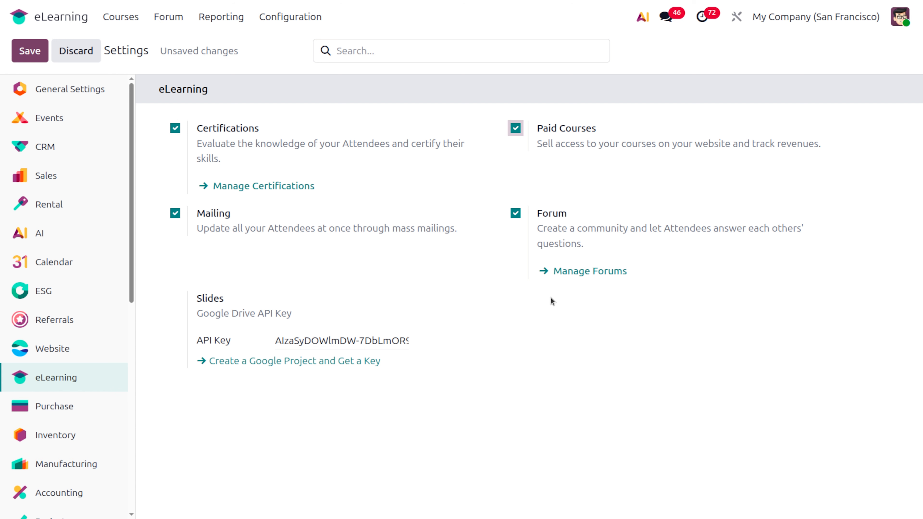
pyautogui.click(568, 276)
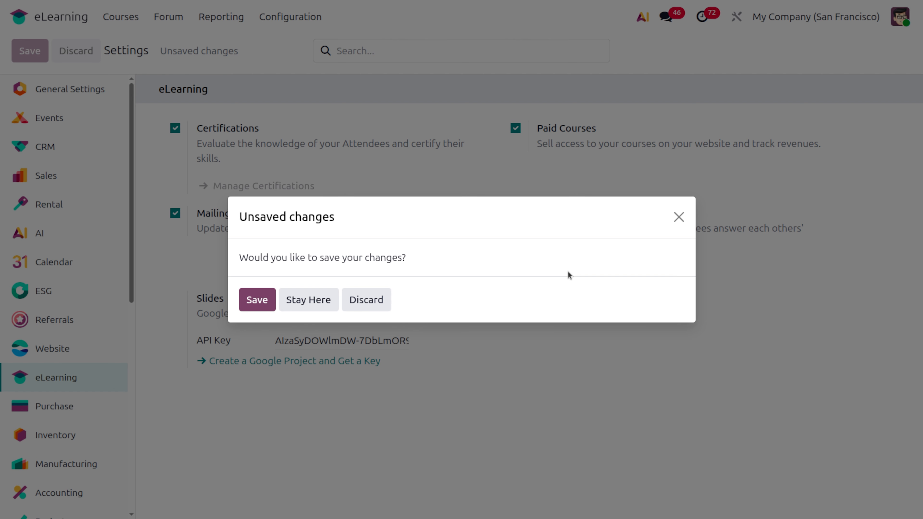
pyautogui.click(253, 292)
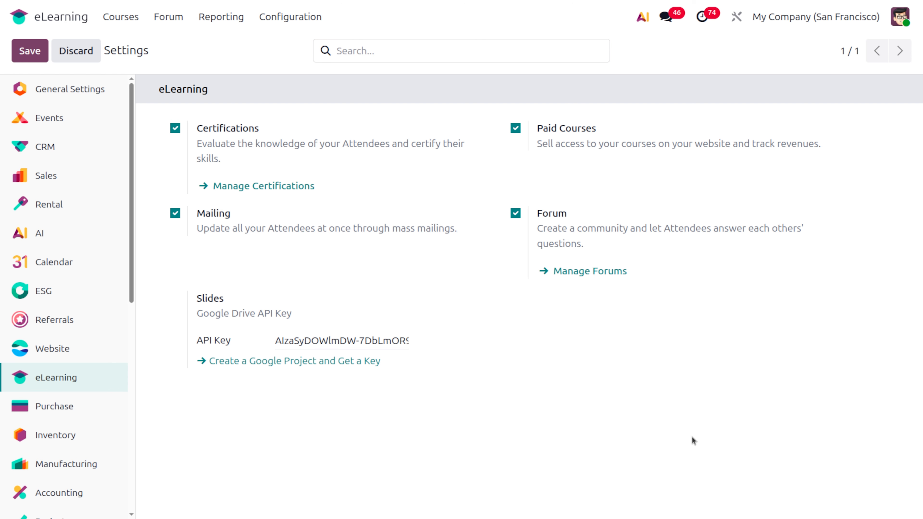
# View the list of existing forums from the eLearning settings and all their forum posts
pyautogui.click(606, 272)
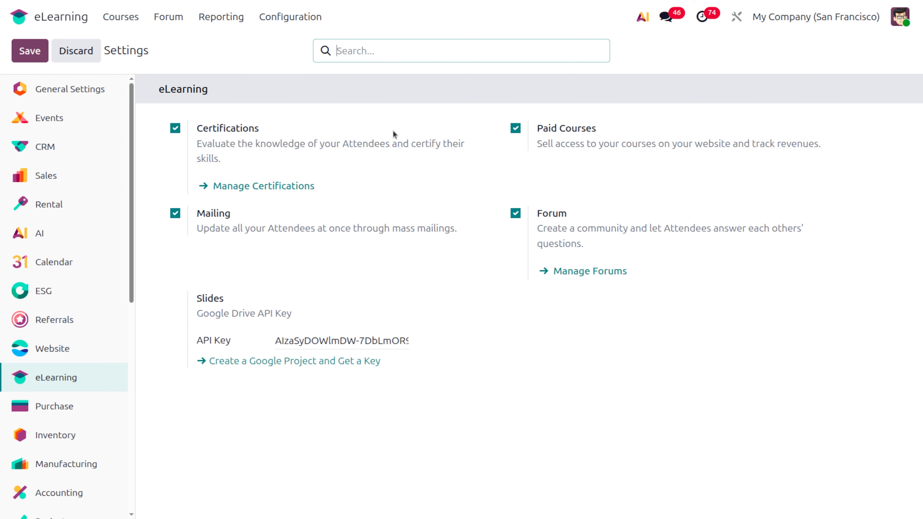
pyautogui.click(583, 272)
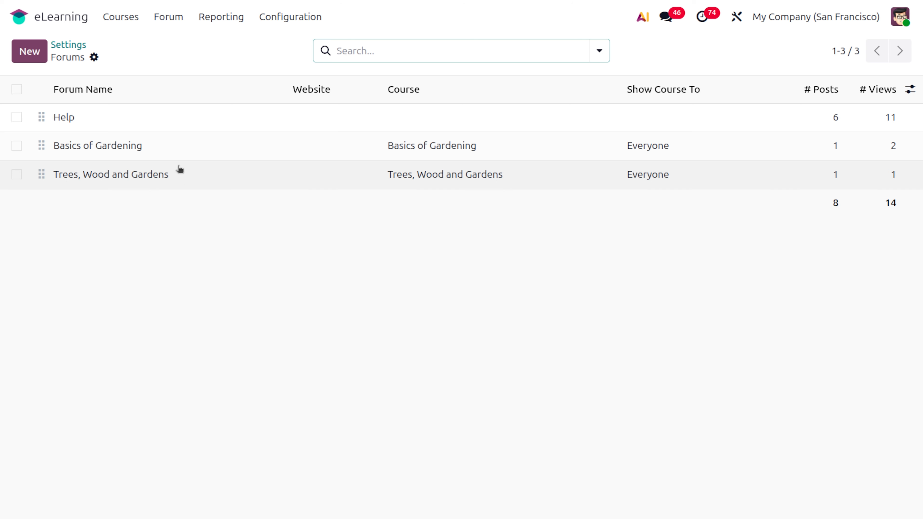
pyautogui.click(174, 21)
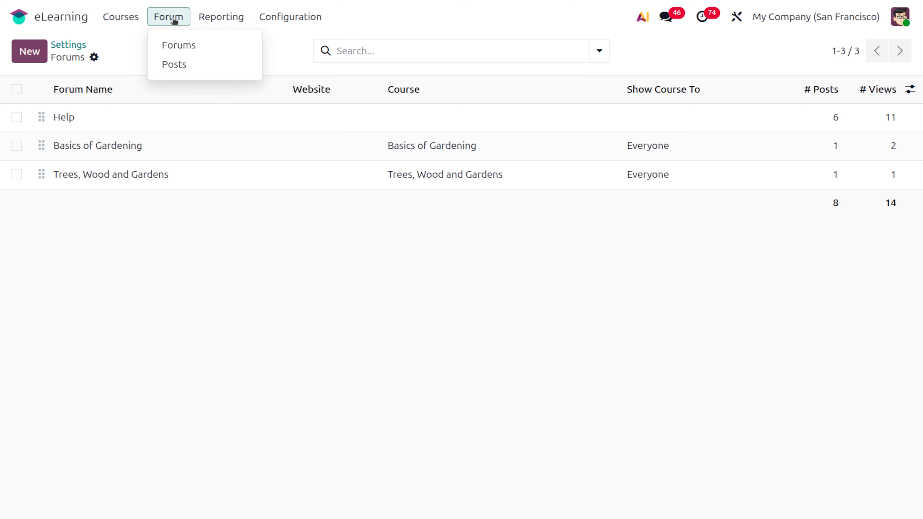
pyautogui.click(188, 44)
pyautogui.click(173, 16)
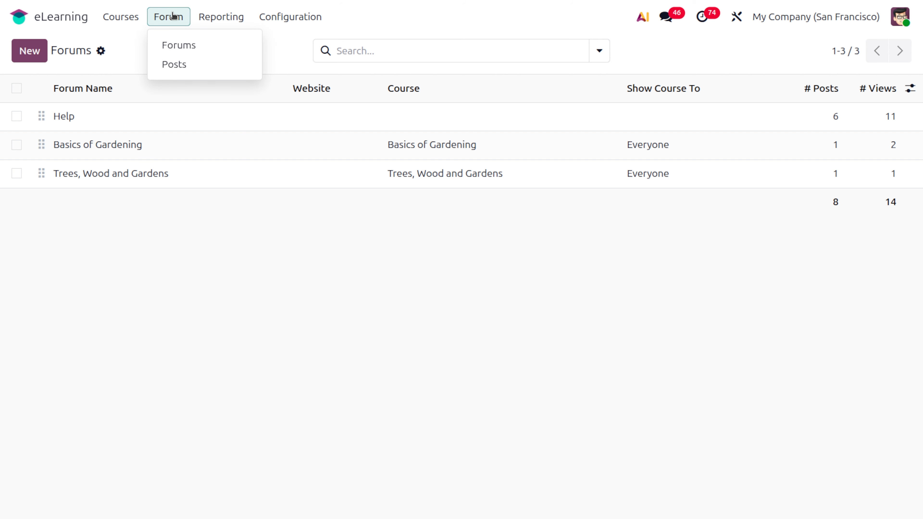
pyautogui.click(197, 71)
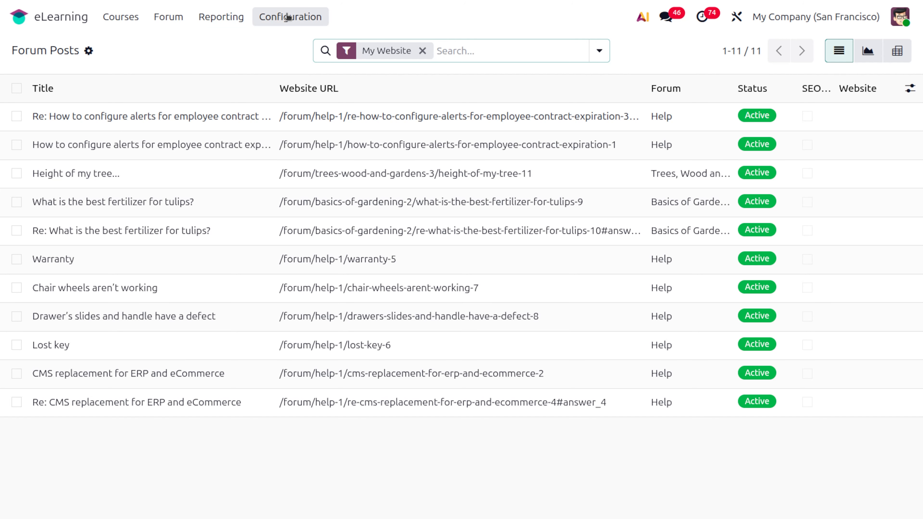
# Look through the overviews of all courses and all course contents, returning to the course overview
pyautogui.click(105, 19)
pyautogui.click(132, 47)
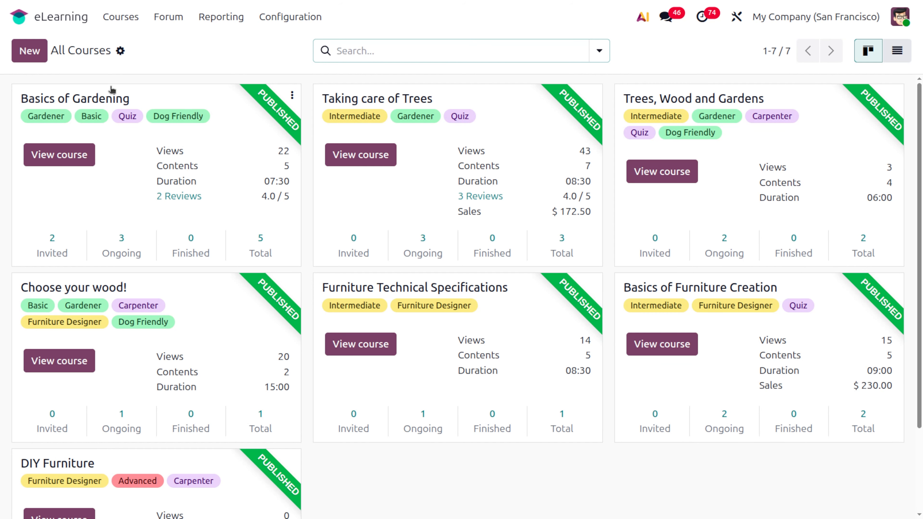
pyautogui.click(120, 17)
pyautogui.click(128, 66)
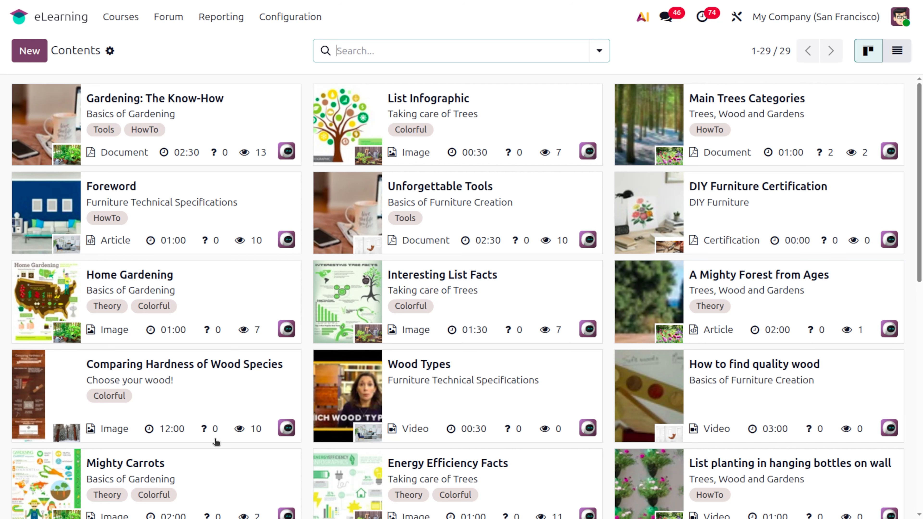
pyautogui.click(126, 23)
pyautogui.click(145, 82)
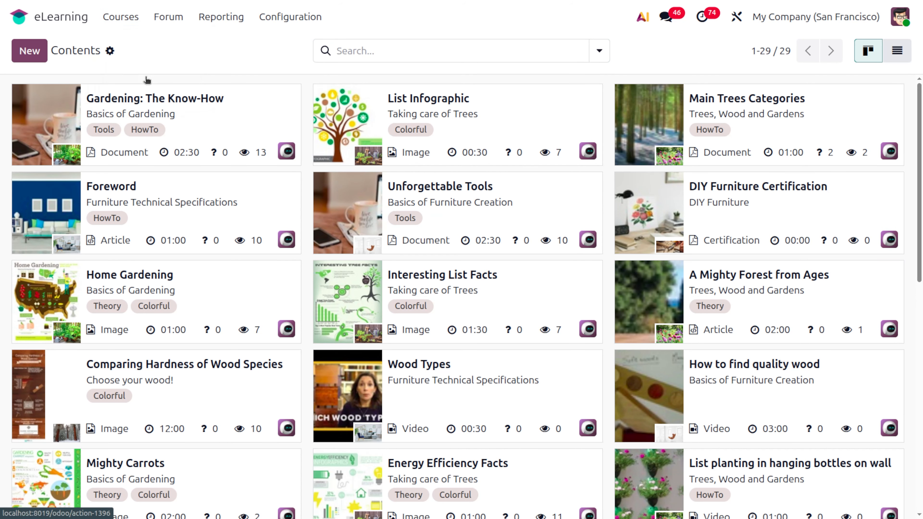
pyautogui.click(119, 19)
pyautogui.click(131, 45)
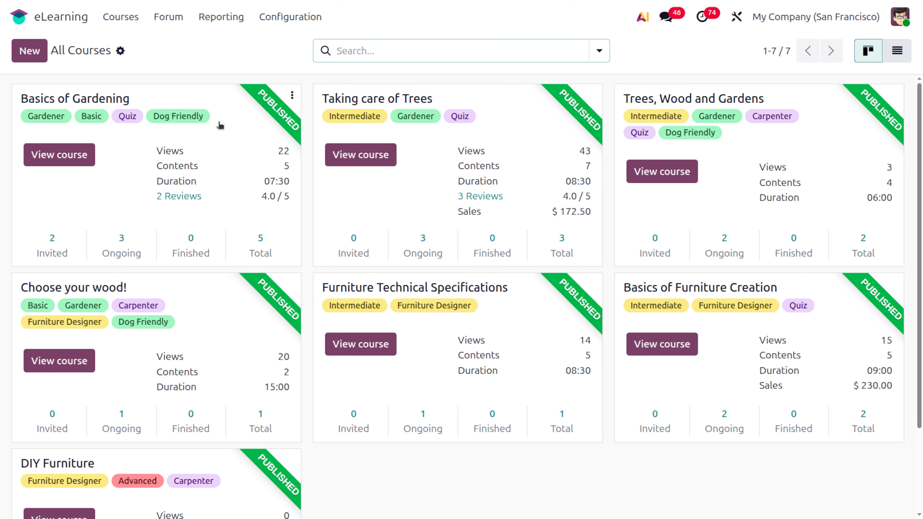
# Check the available card actions and the record of Basics of Gardening, returning to all courses
pyautogui.click(290, 102)
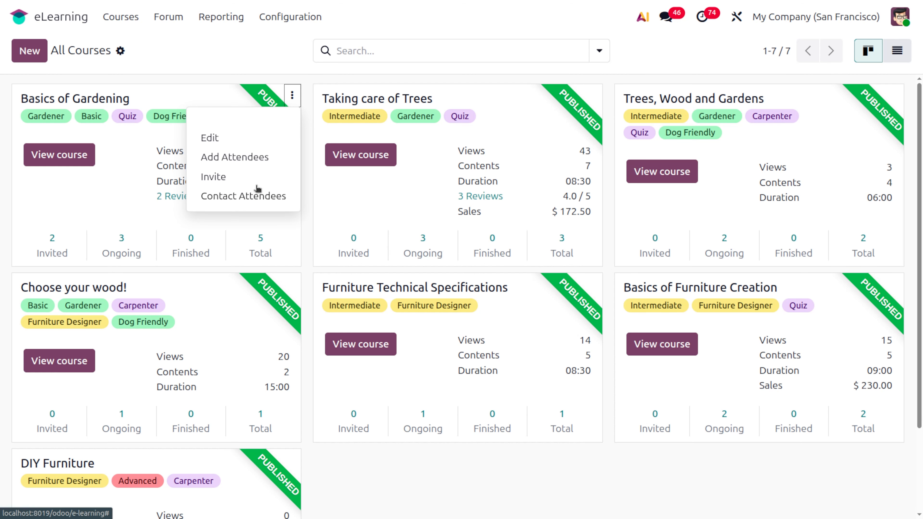
pyautogui.click(101, 184)
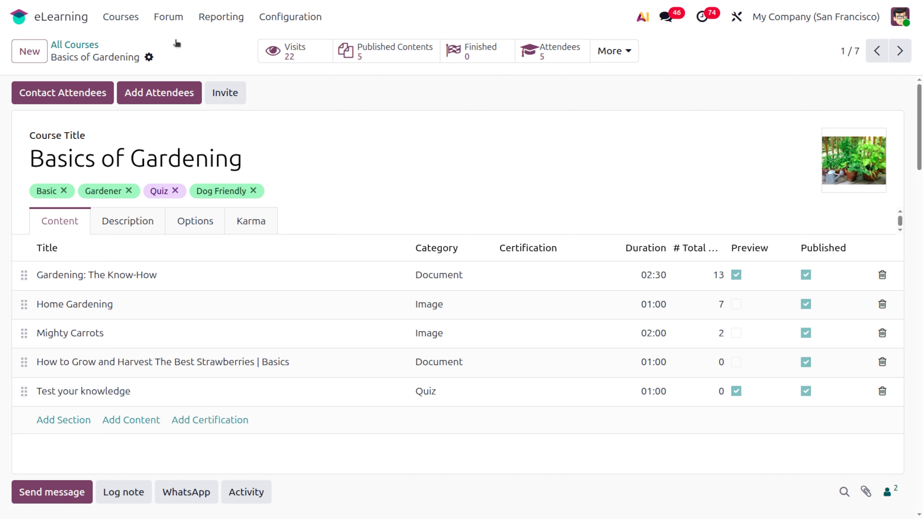
pyautogui.click(63, 45)
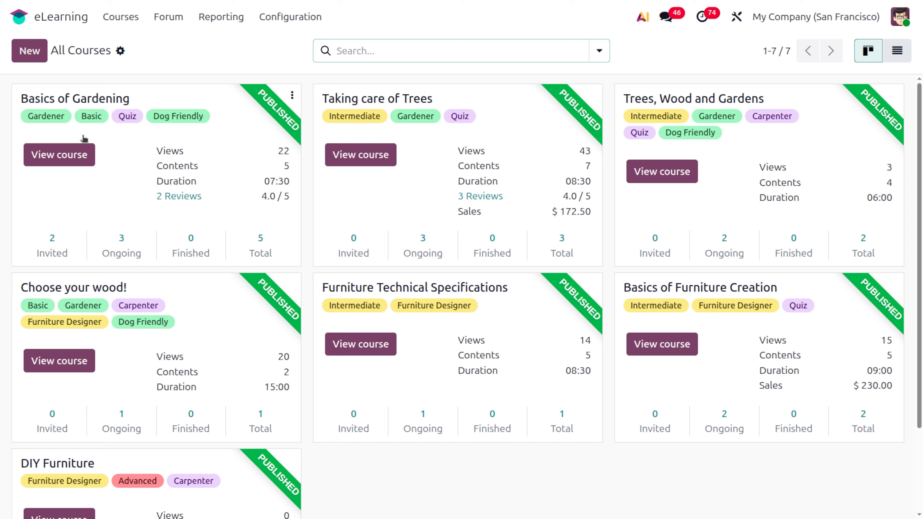
# Open the website page of Basics of Gardening and update its review to a five-star rating
pyautogui.click(76, 167)
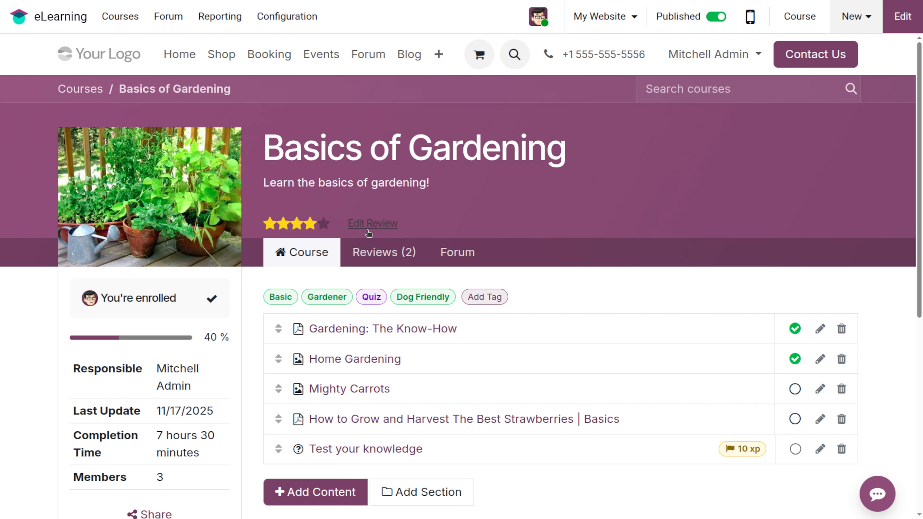
pyautogui.click(374, 223)
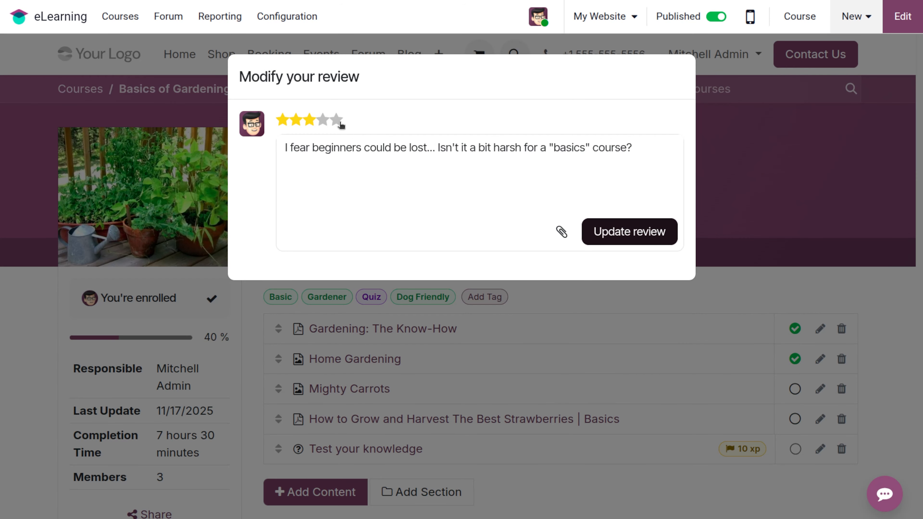
pyautogui.click(652, 242)
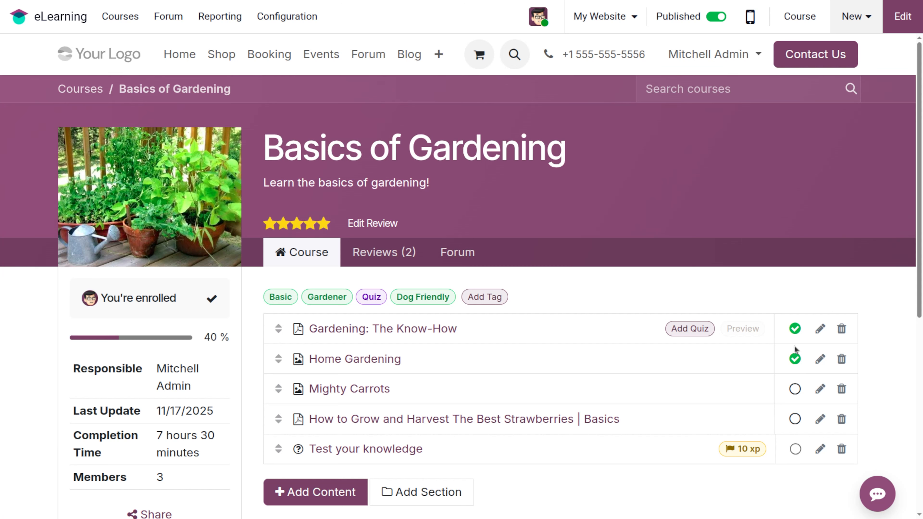
# Mark Mighty Carrots as completed and allow preview of the Mighty Carrots and Home Gardening lessons
pyautogui.click(794, 389)
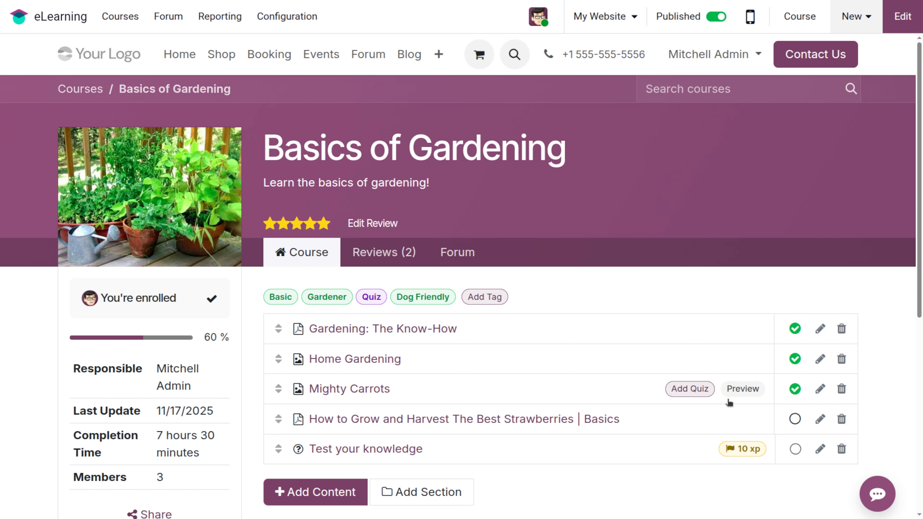
pyautogui.click(739, 391)
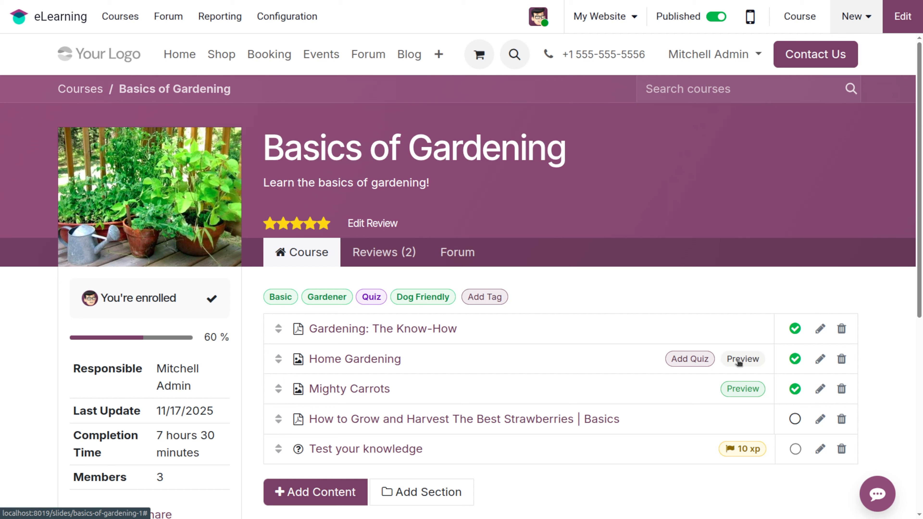
pyautogui.click(737, 359)
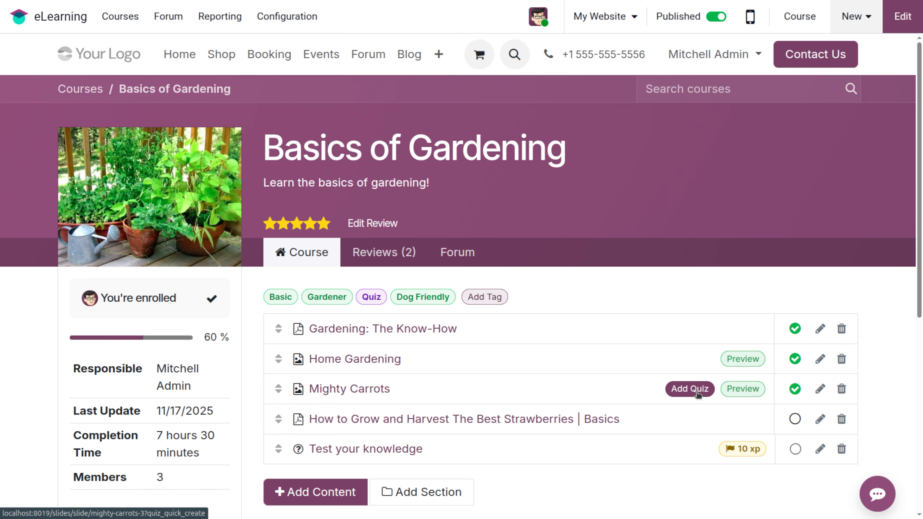
# Open a blank quiz question for Mighty Carrots, and view that lesson and the strawberry growing lesson in fullscreen
pyautogui.click(690, 388)
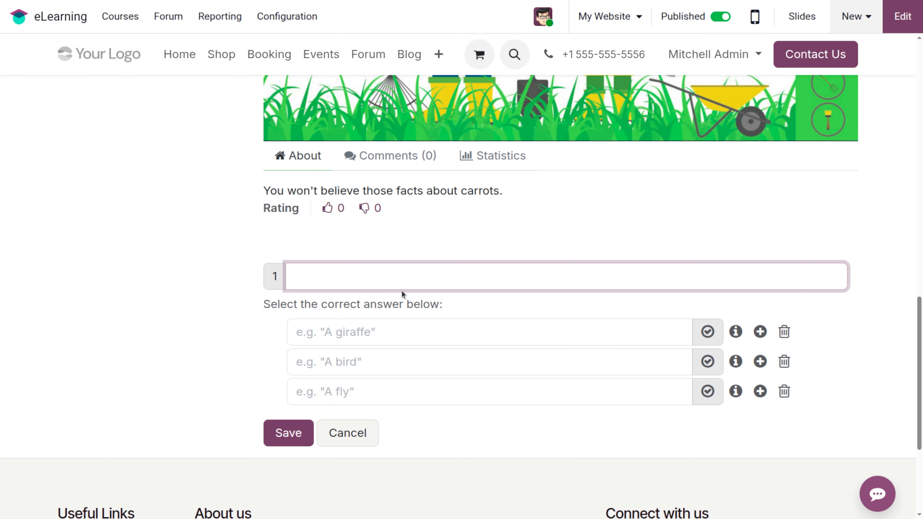
pyautogui.scroll(15, 426, 414)
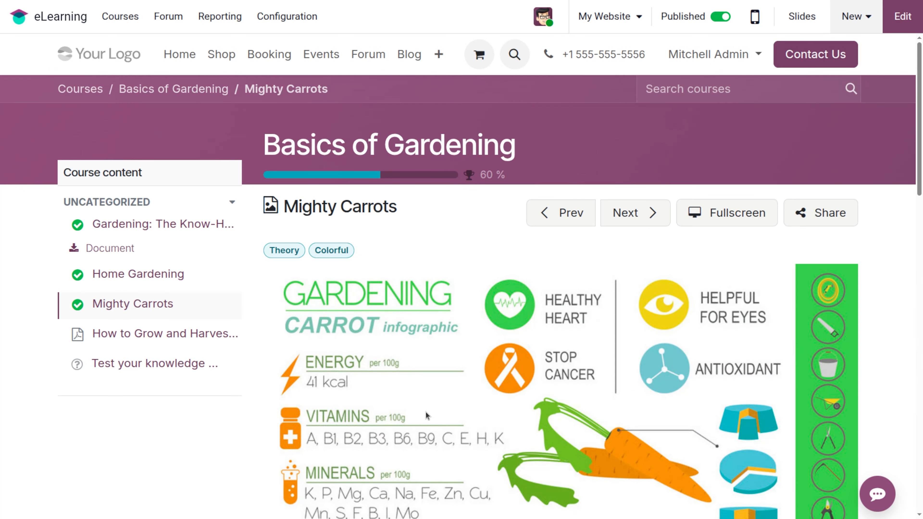
pyautogui.click(714, 220)
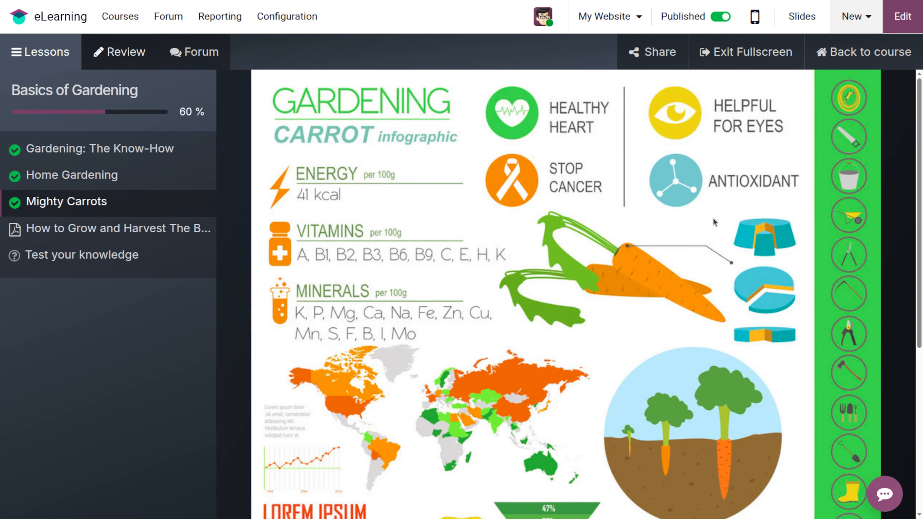
pyautogui.click(39, 236)
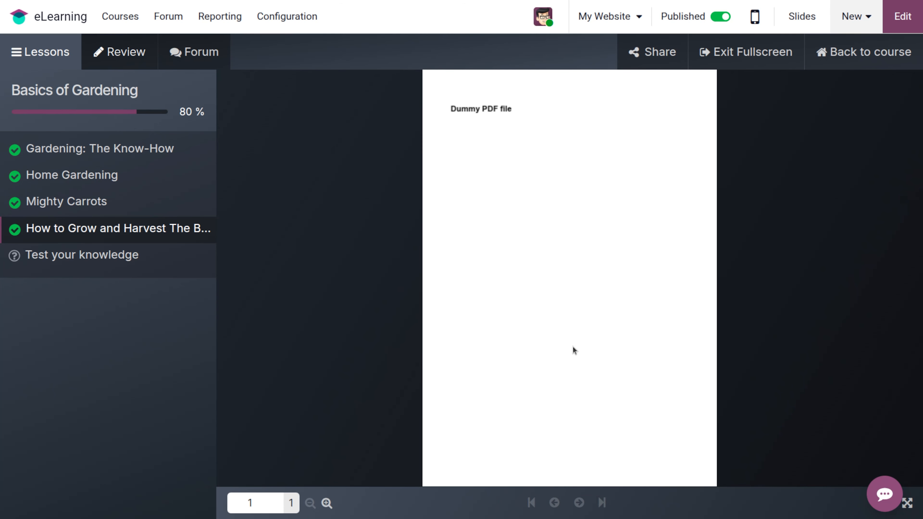
# Answer the Test your knowledge quiz with "A fruit" and "A spoon" and check the answers
pyautogui.click(75, 256)
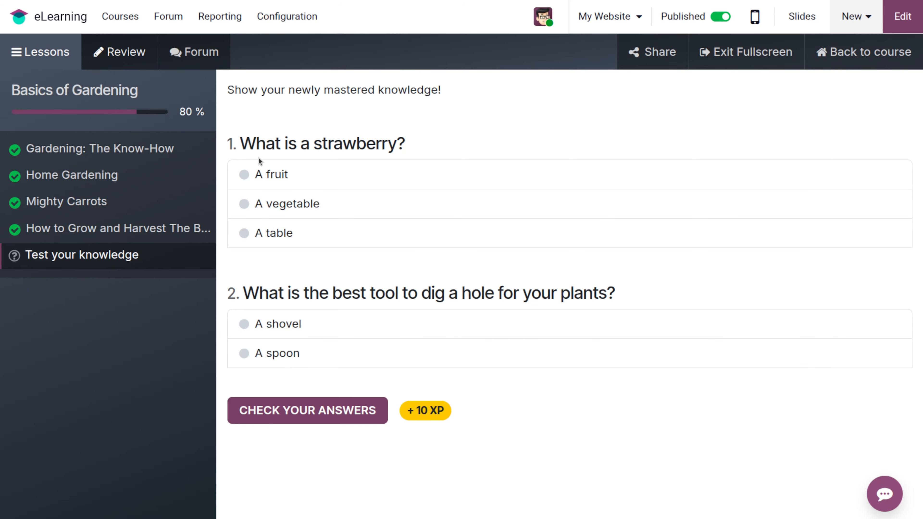
pyautogui.click(274, 175)
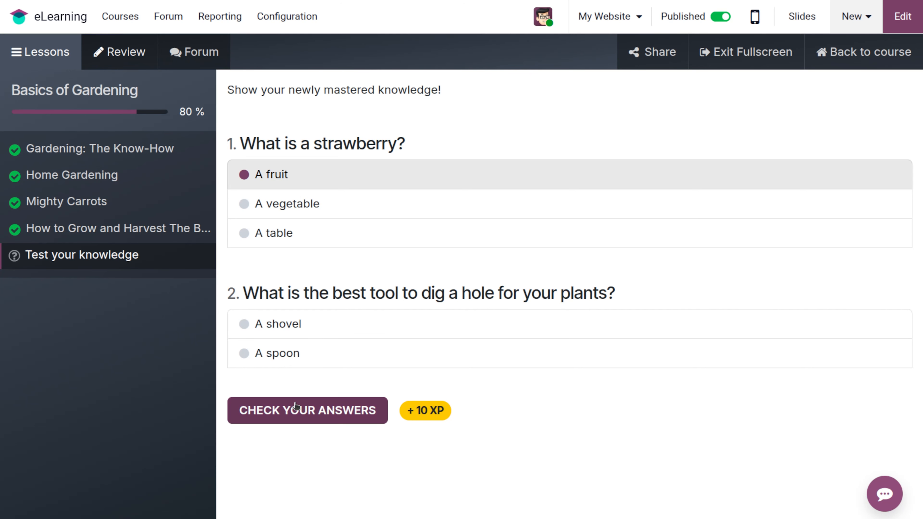
pyautogui.click(240, 352)
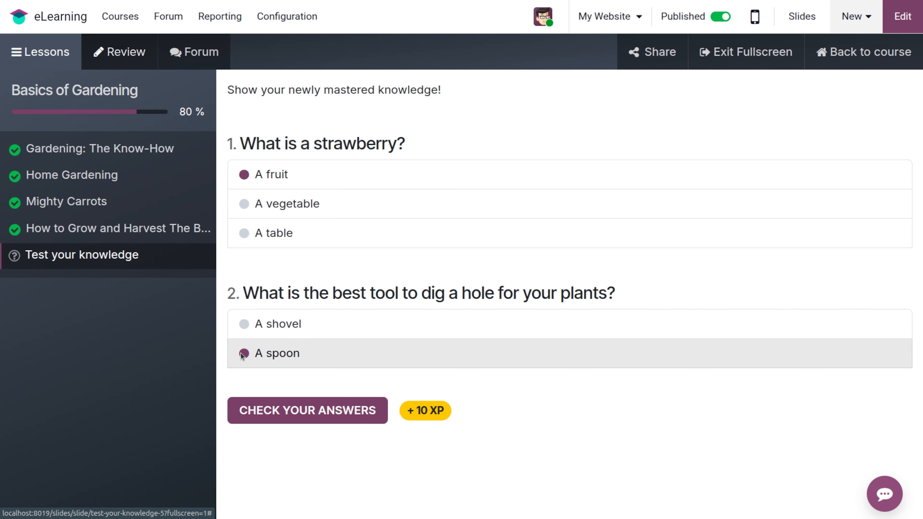
pyautogui.click(302, 420)
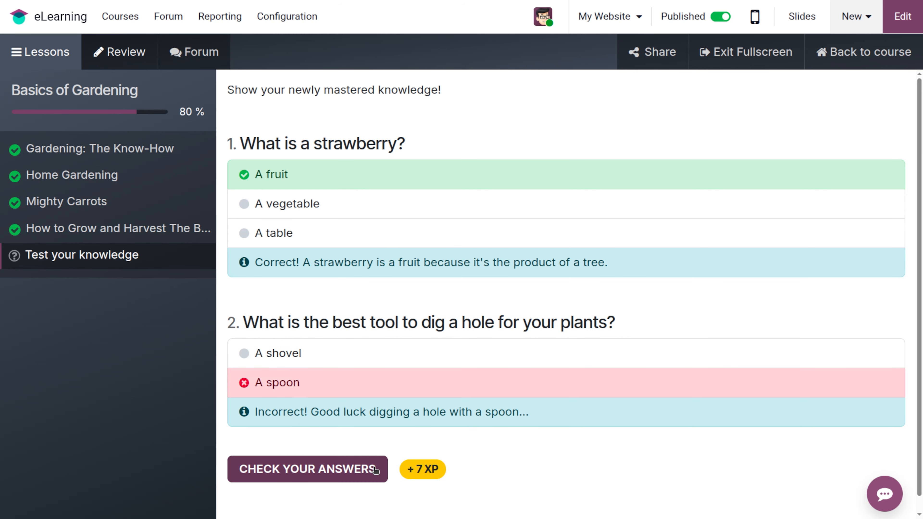
# Change the second quiz answer to "A shovel", check the answers again and end the course
pyautogui.click(247, 359)
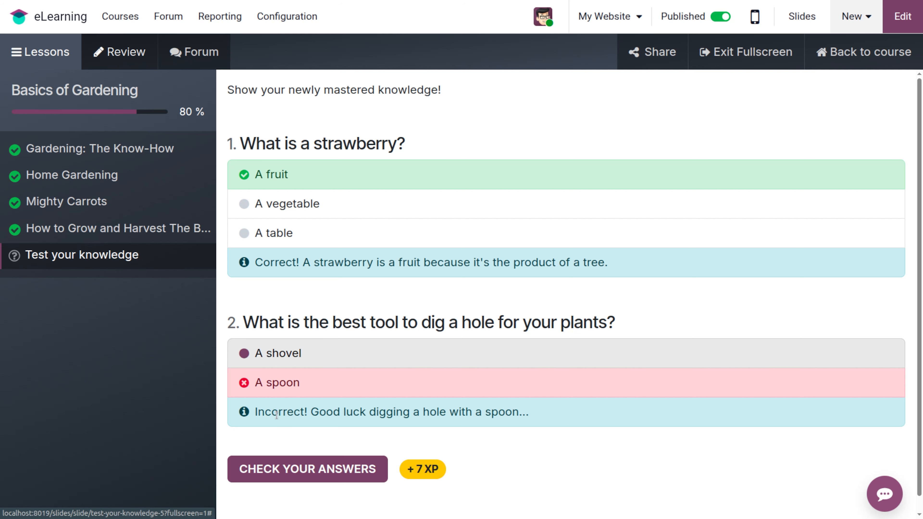
pyautogui.click(310, 469)
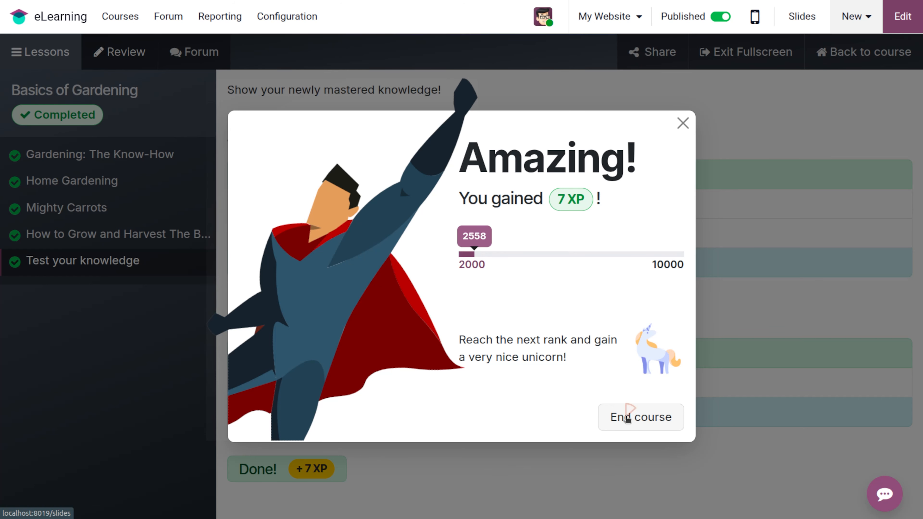
pyautogui.click(627, 418)
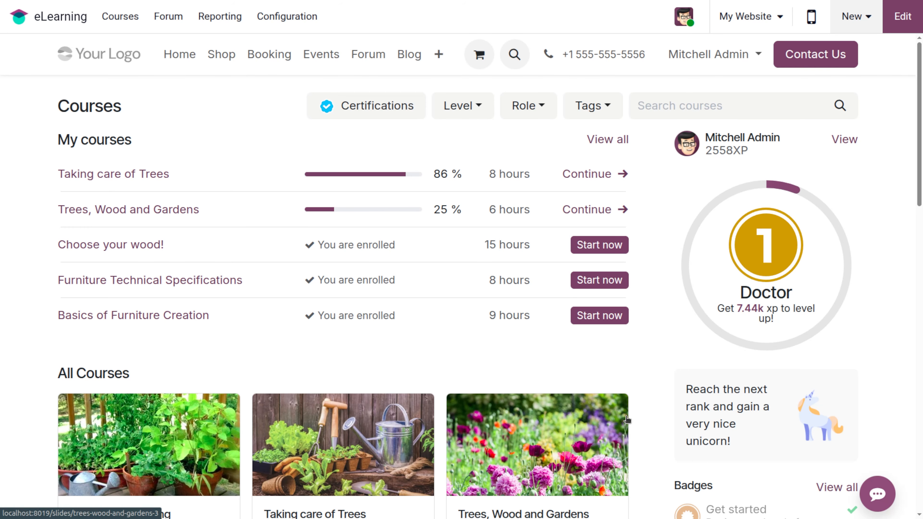
# Examine the website's enrolled courses, progress and rank, and the lessons and details of the Choose your wood! course
pyautogui.moveTo(701, 211)
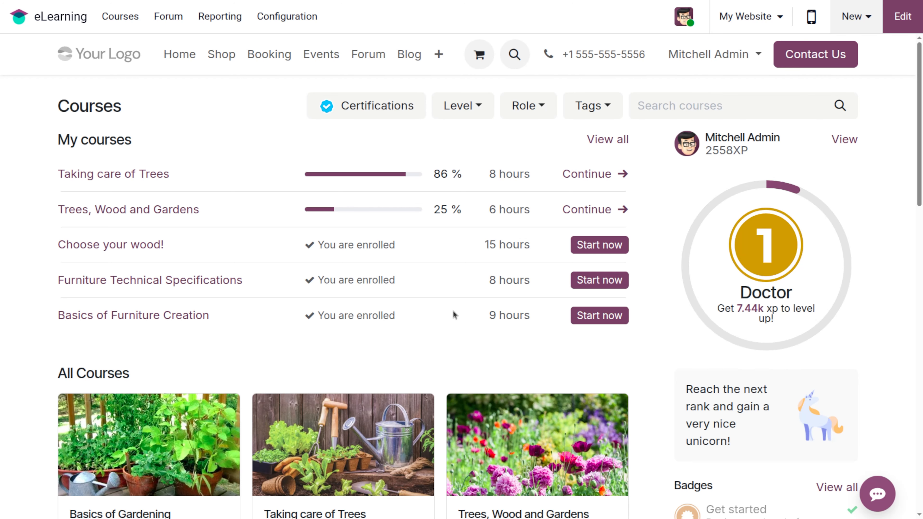
pyautogui.scroll(-3, 453, 313)
pyautogui.scroll(3, 452, 311)
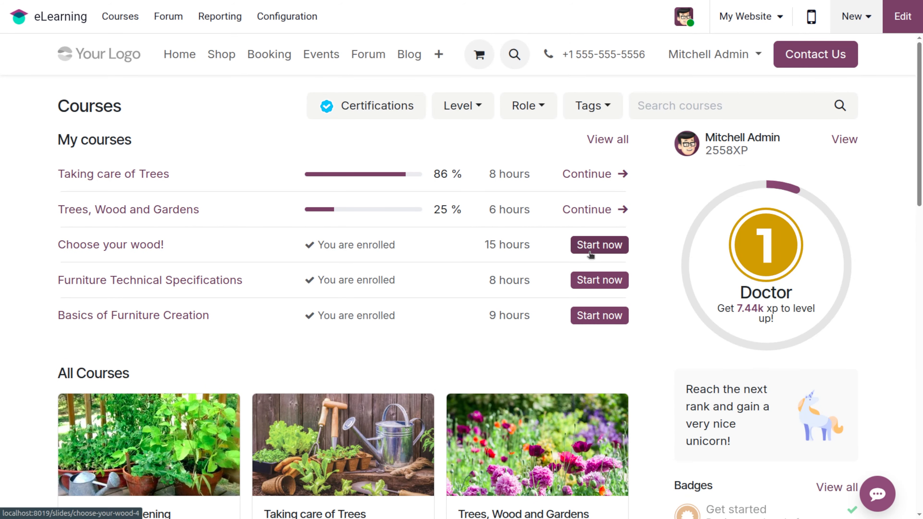
pyautogui.click(587, 253)
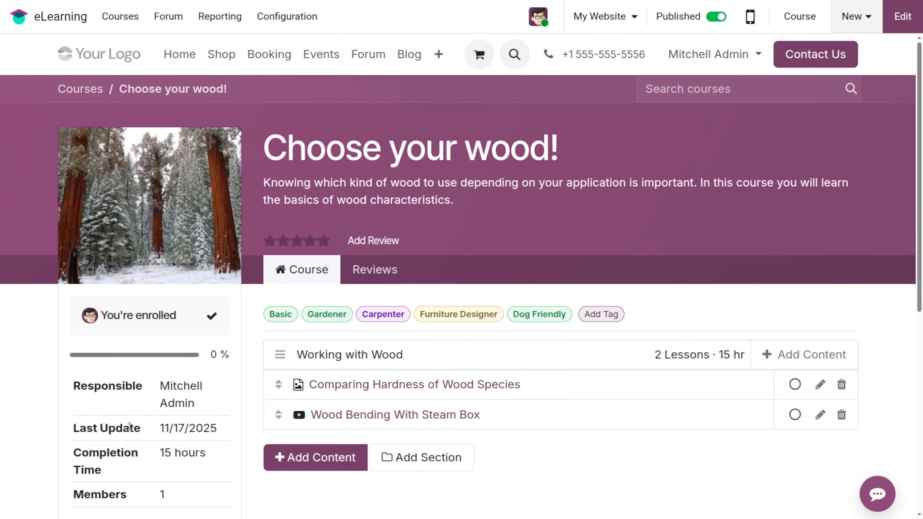
pyautogui.scroll(-5, 409, 407)
pyautogui.scroll(2, 408, 407)
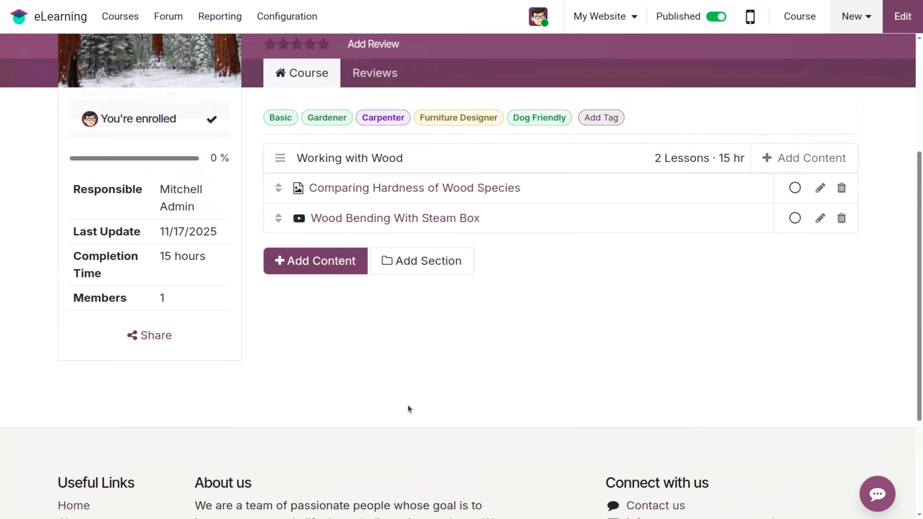
pyautogui.scroll(1, 407, 405)
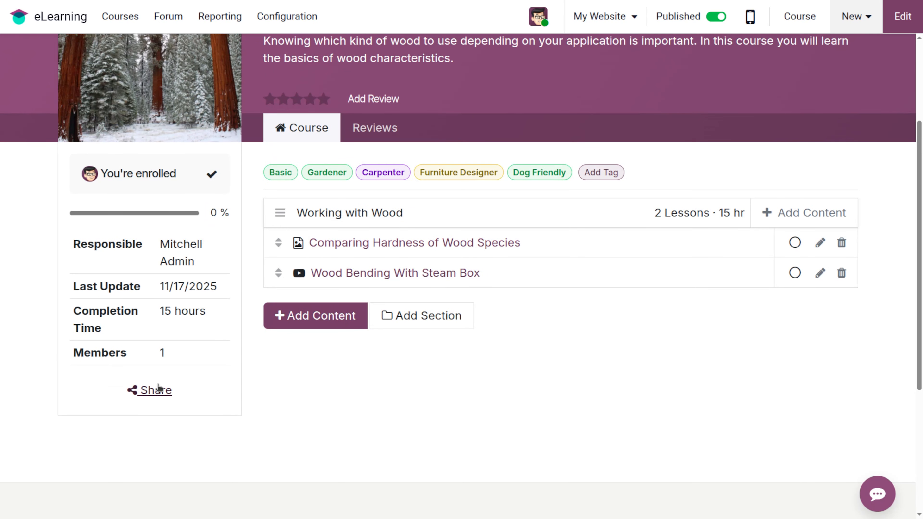
pyautogui.scroll(3, 483, 359)
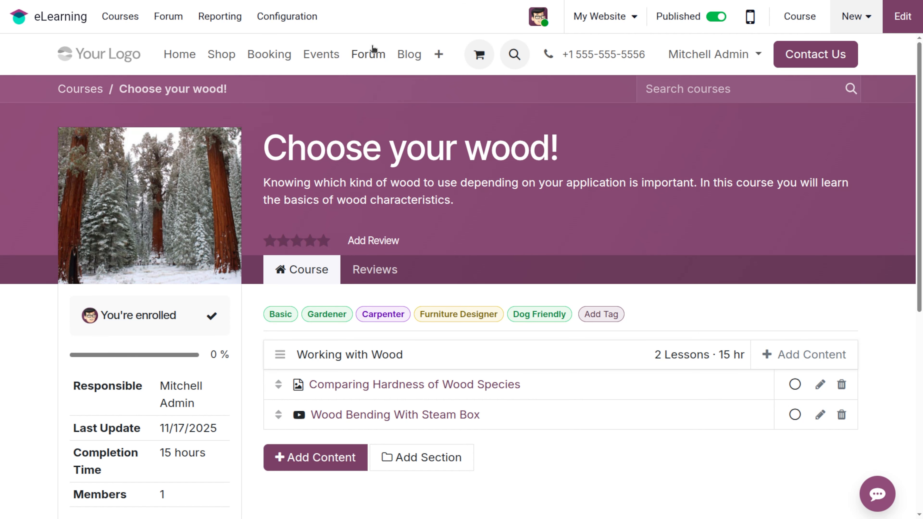
# Open the Basics of Gardening forum from the website's community forums and view its own posts and favourites
pyautogui.click(372, 53)
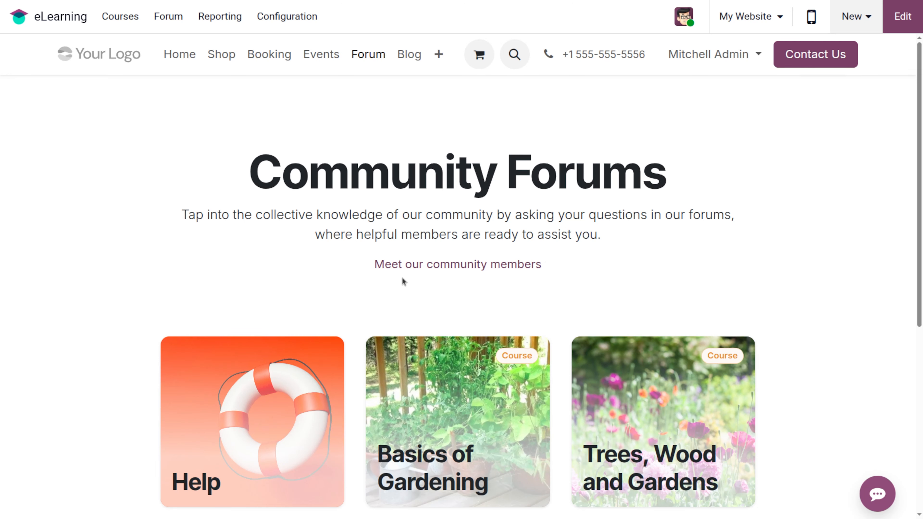
pyautogui.scroll(-4, 402, 281)
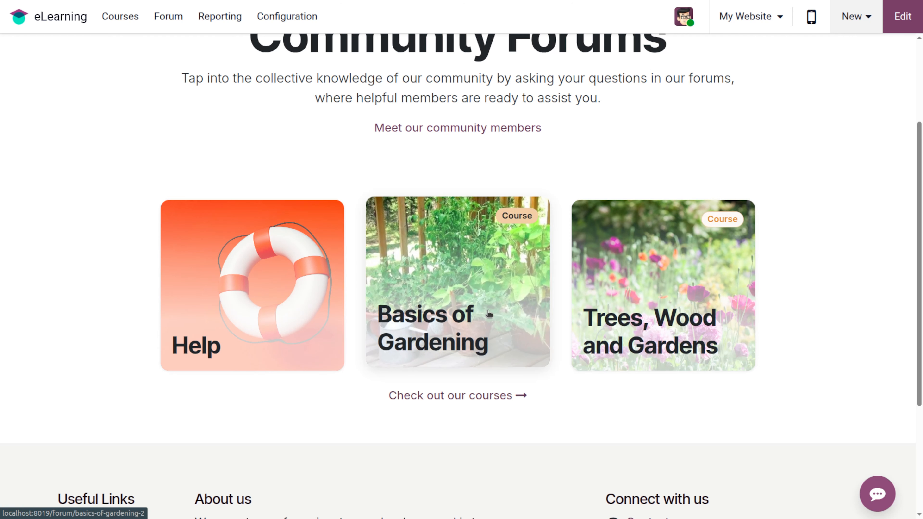
pyautogui.click(488, 296)
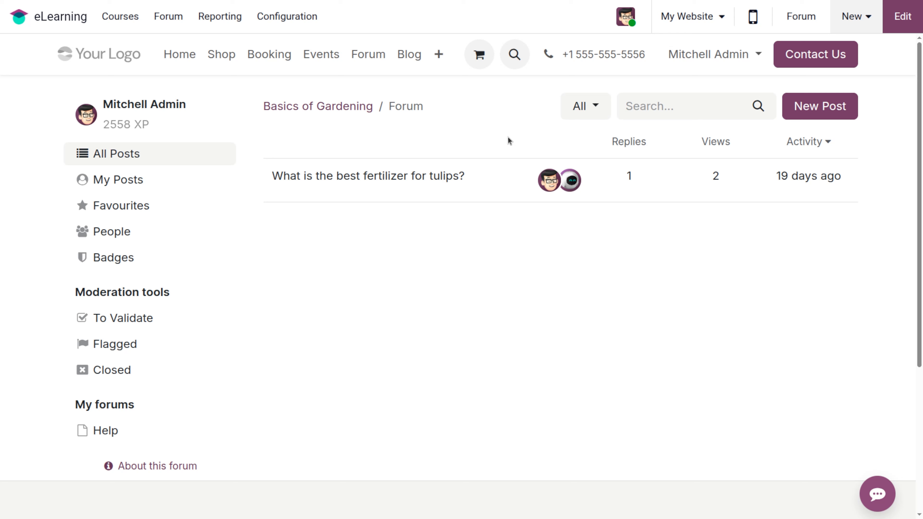
pyautogui.click(147, 181)
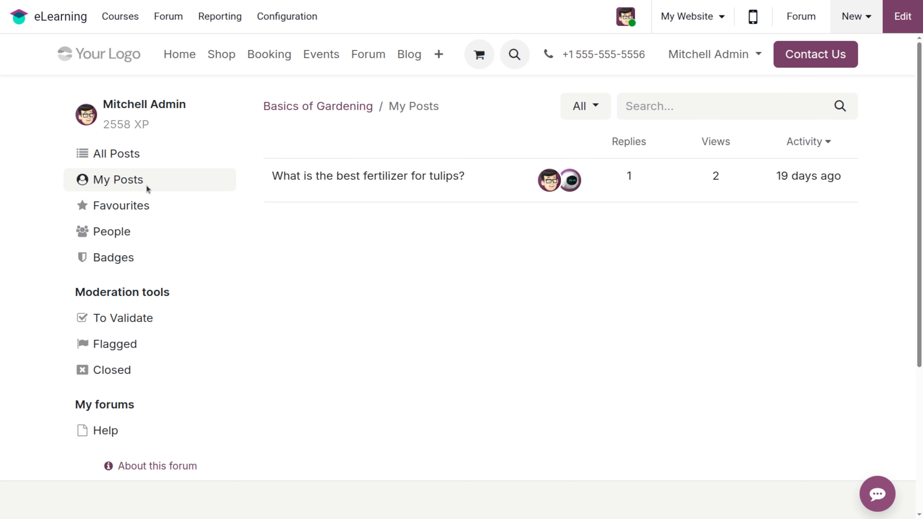
pyautogui.click(133, 215)
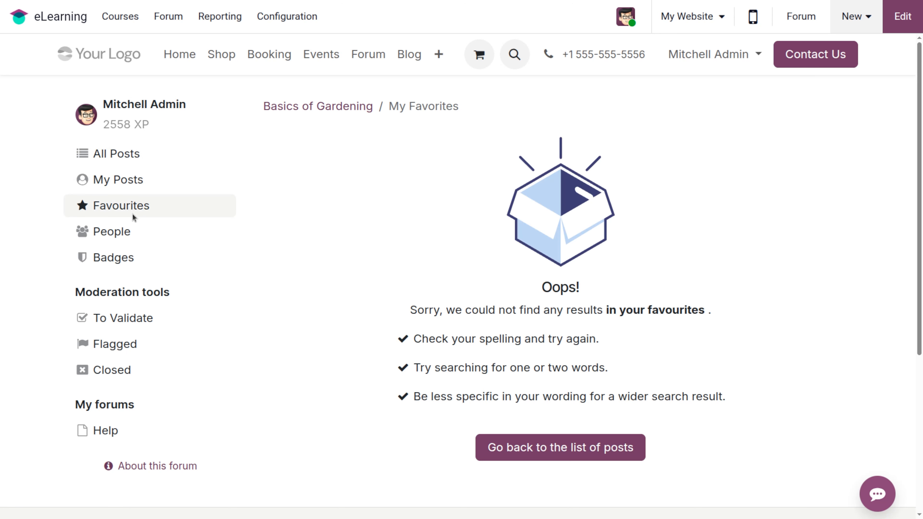
# Examine the forum members' ranks, XP, badges and certifications, ranked by this week and by all time
pyautogui.click(121, 228)
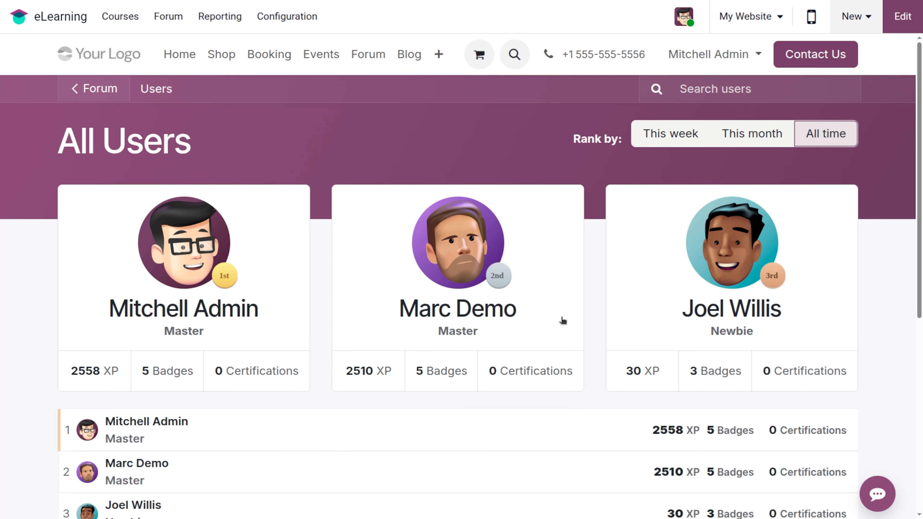
pyautogui.scroll(-5, 223, 276)
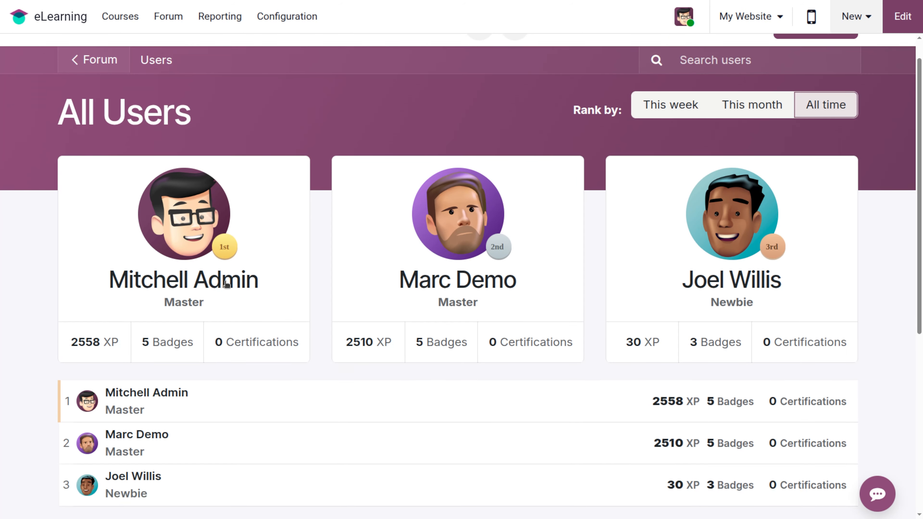
pyautogui.scroll(3, 226, 285)
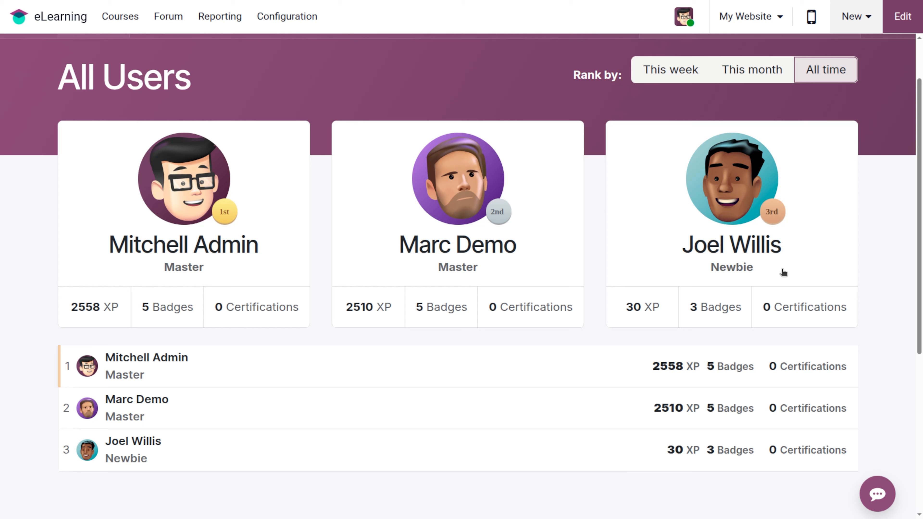
pyautogui.scroll(-6, 409, 372)
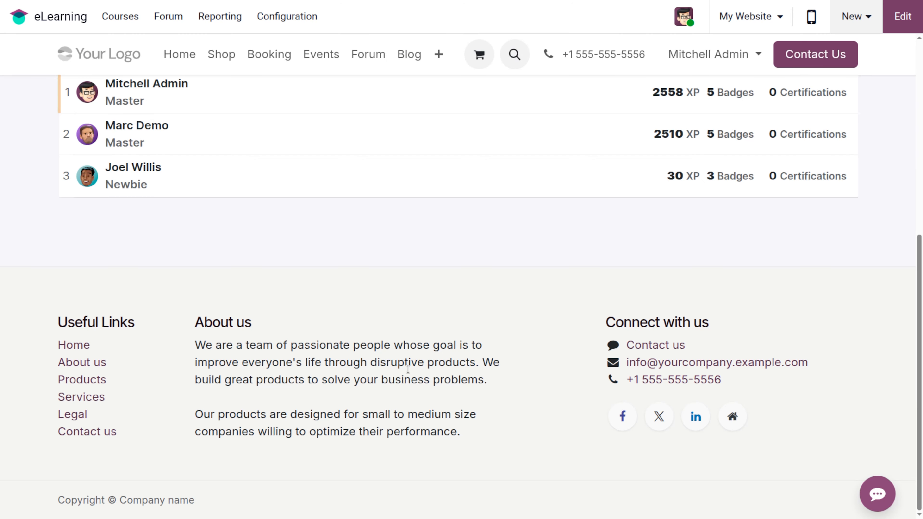
pyautogui.scroll(8, 409, 372)
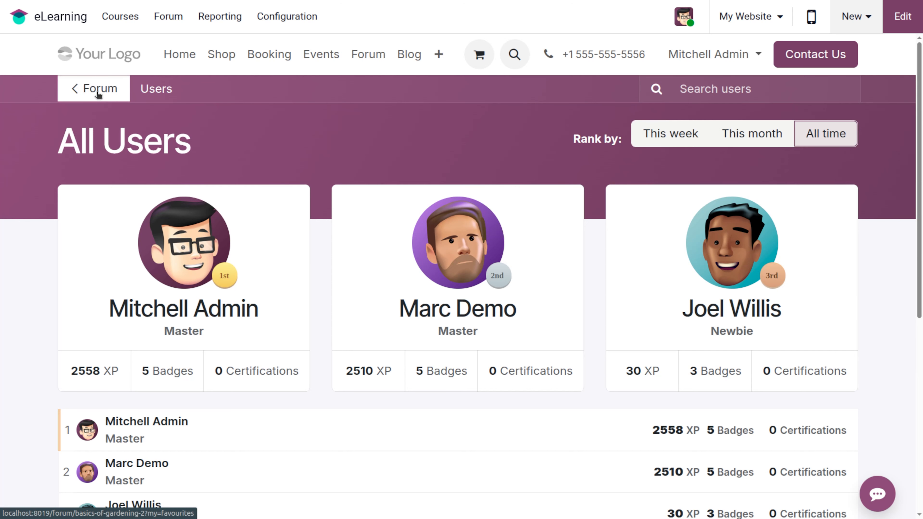
pyautogui.click(691, 136)
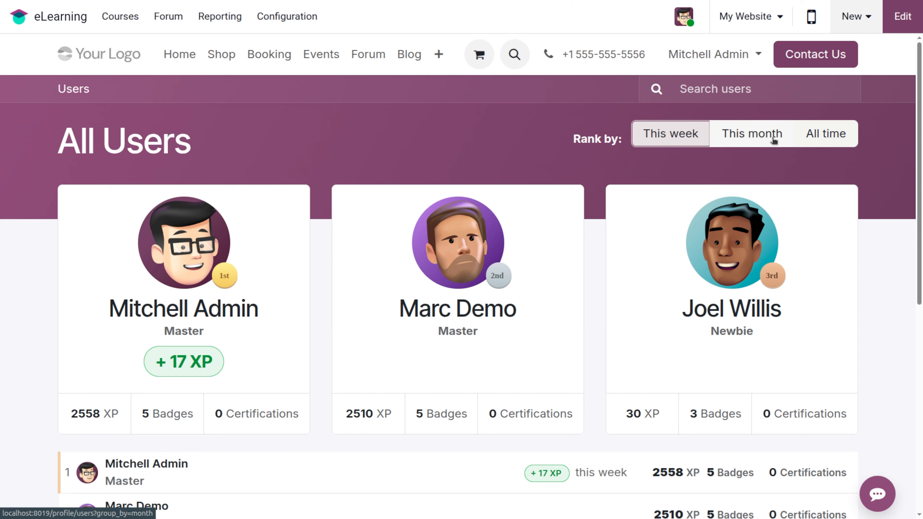
pyautogui.click(812, 136)
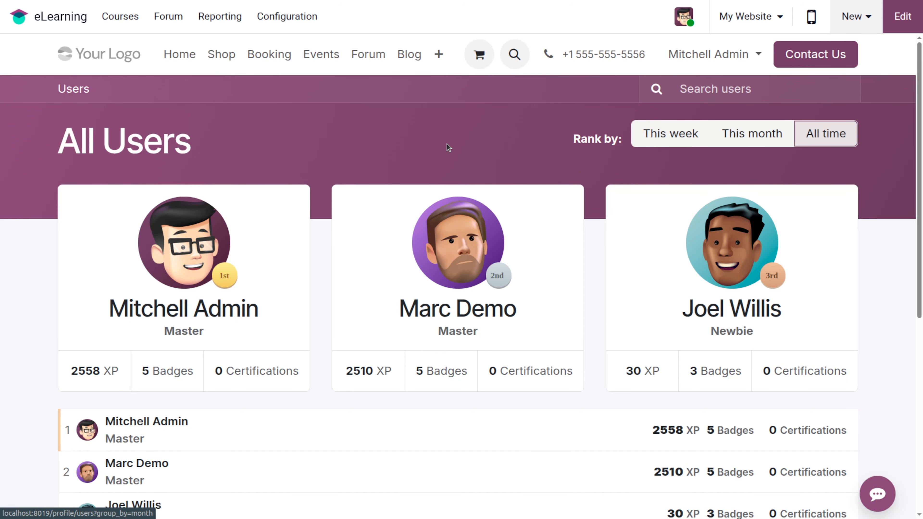
pyautogui.scroll(-8, 553, 410)
pyautogui.scroll(8, 553, 411)
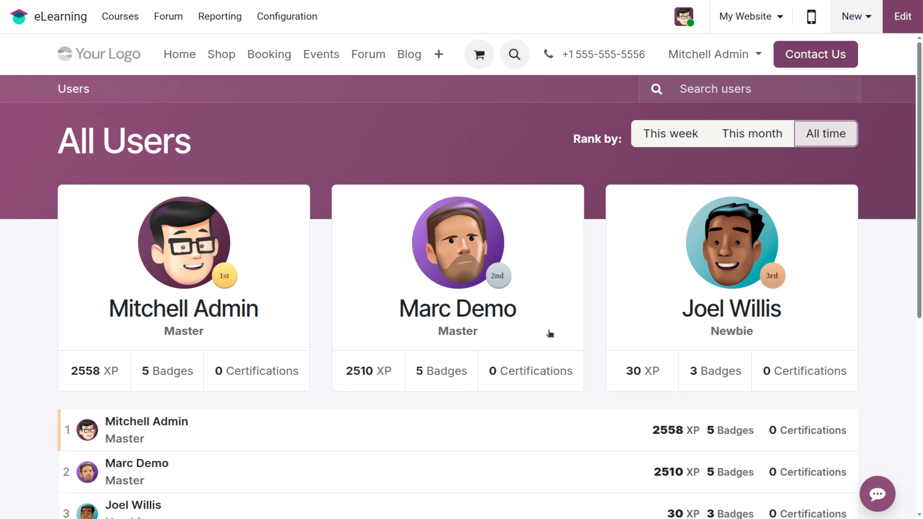
# Return to the Basics of Gardening forum and view its posts to validate and flagged posts
pyautogui.click(368, 58)
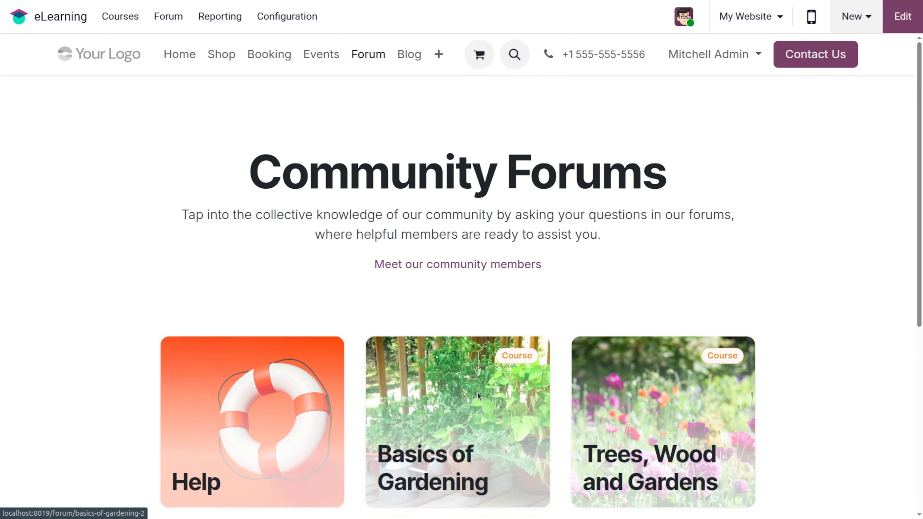
pyautogui.click(478, 394)
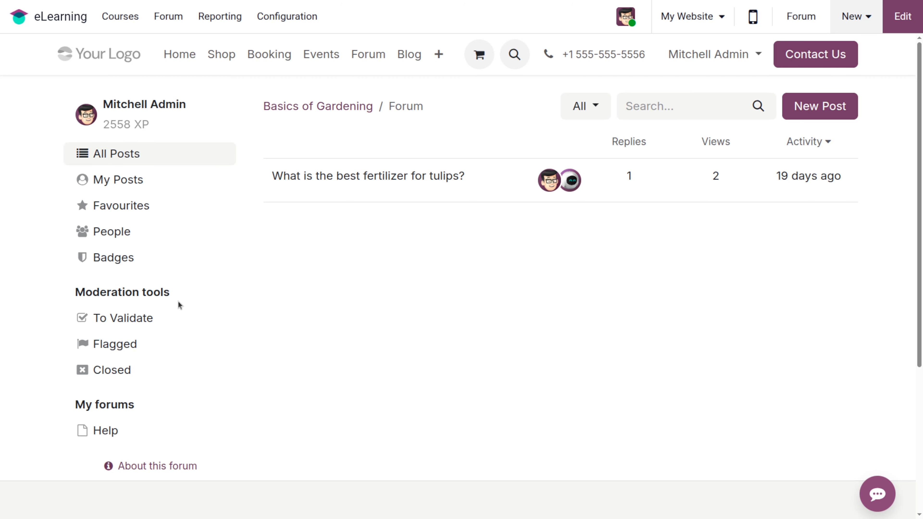
pyautogui.click(128, 321)
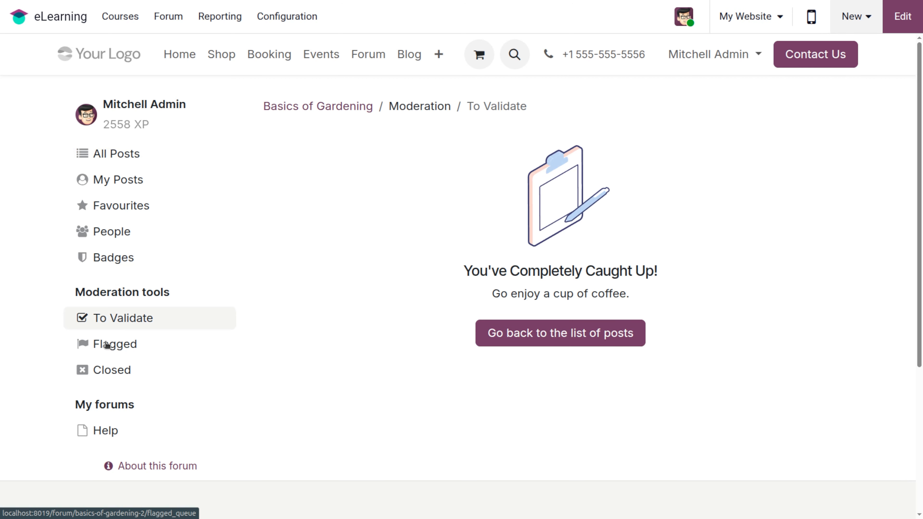
pyautogui.click(107, 344)
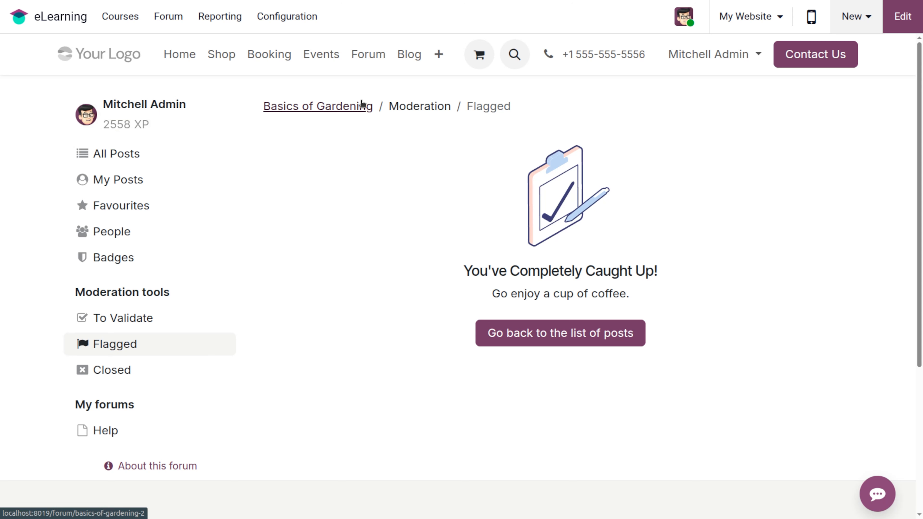
# Mark the post "What is the best fertilizer for tulips?" as a favourite and view the forum's favourites
pyautogui.click(369, 106)
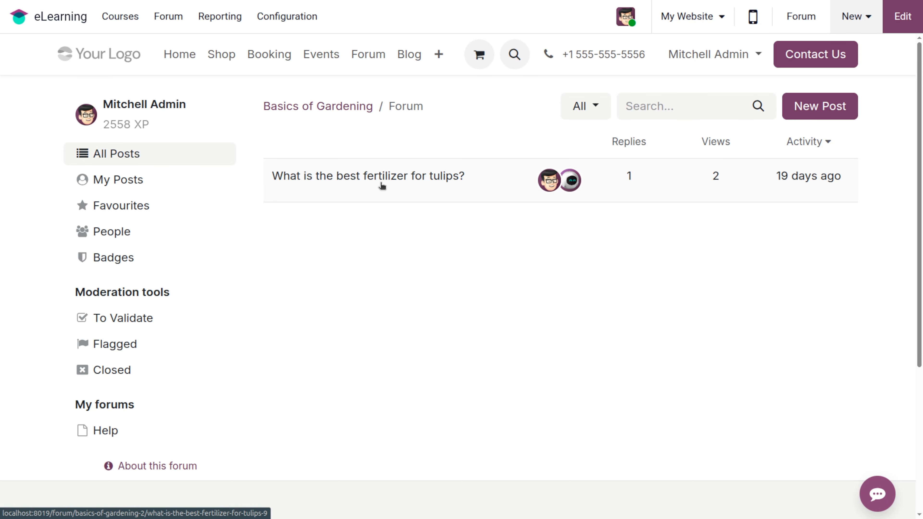
pyautogui.click(458, 190)
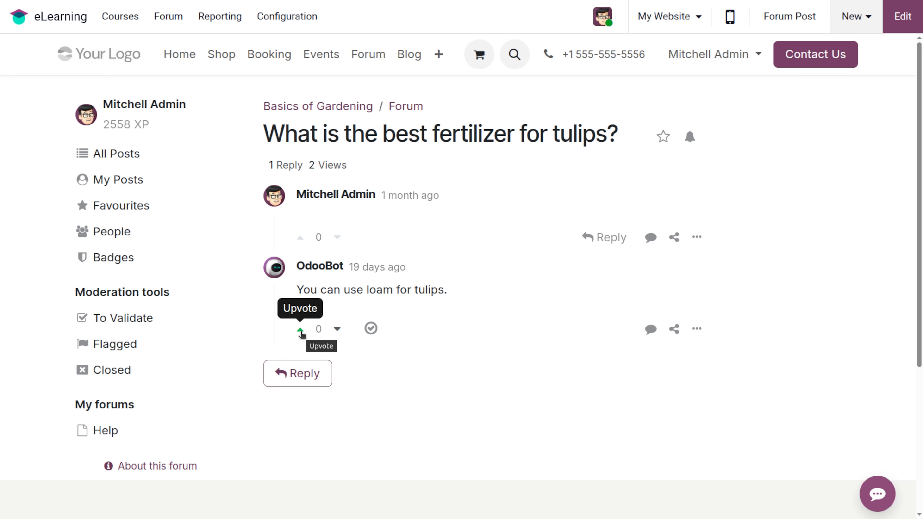
pyautogui.click(300, 240)
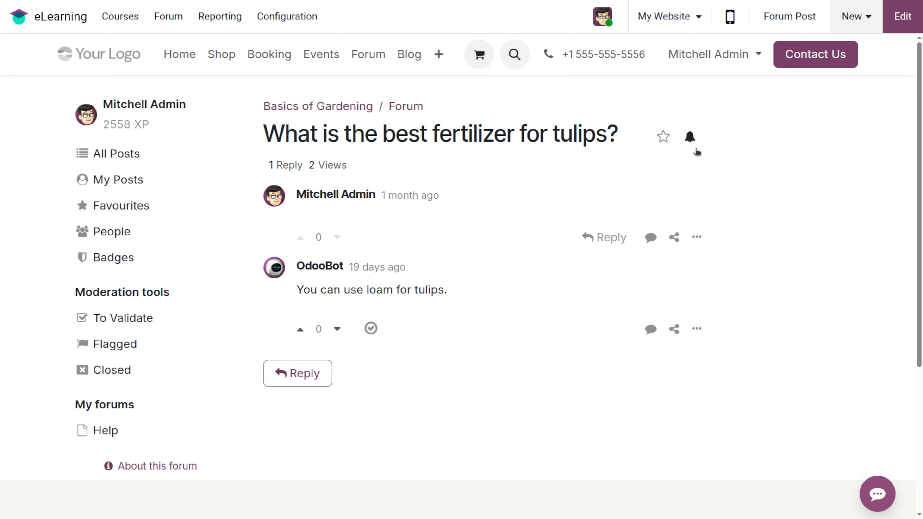
pyautogui.click(664, 137)
pyautogui.click(137, 205)
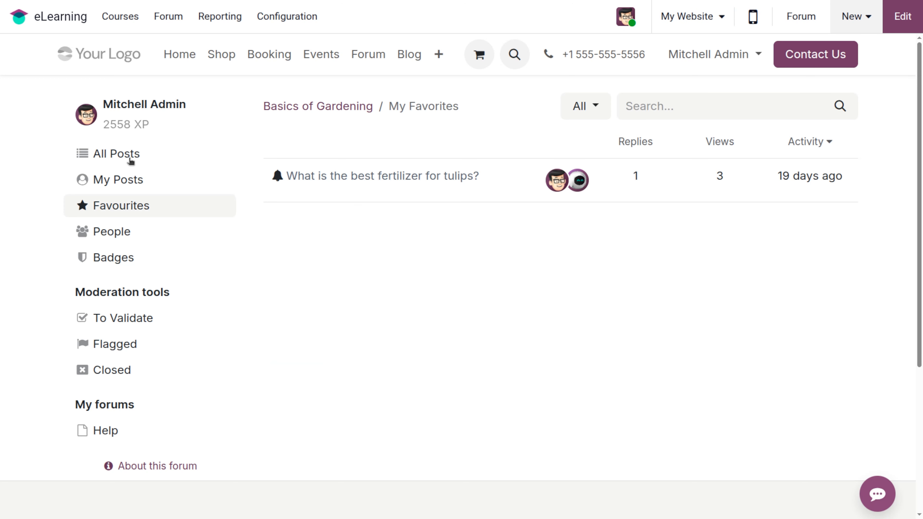
# Reopen the tulip fertilizer post from the list of all posts and follow it to get notifications
pyautogui.click(129, 151)
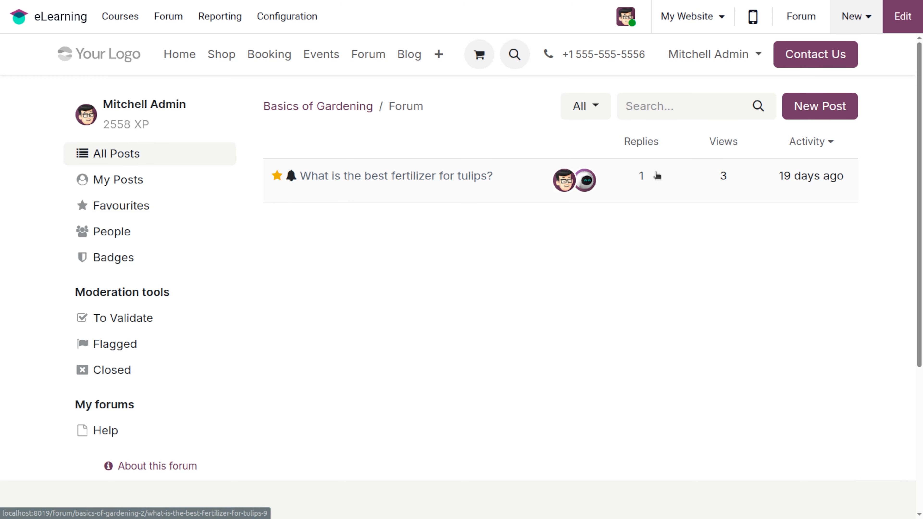
pyautogui.click(380, 178)
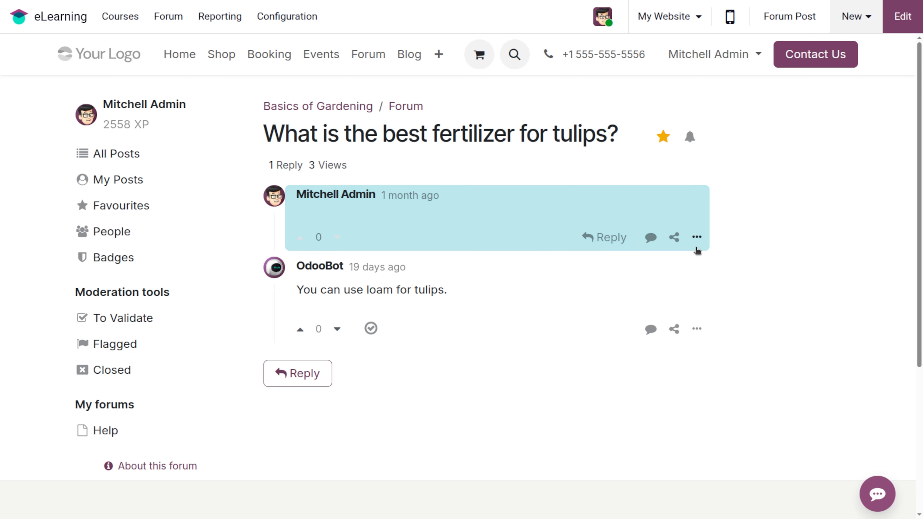
pyautogui.click(690, 136)
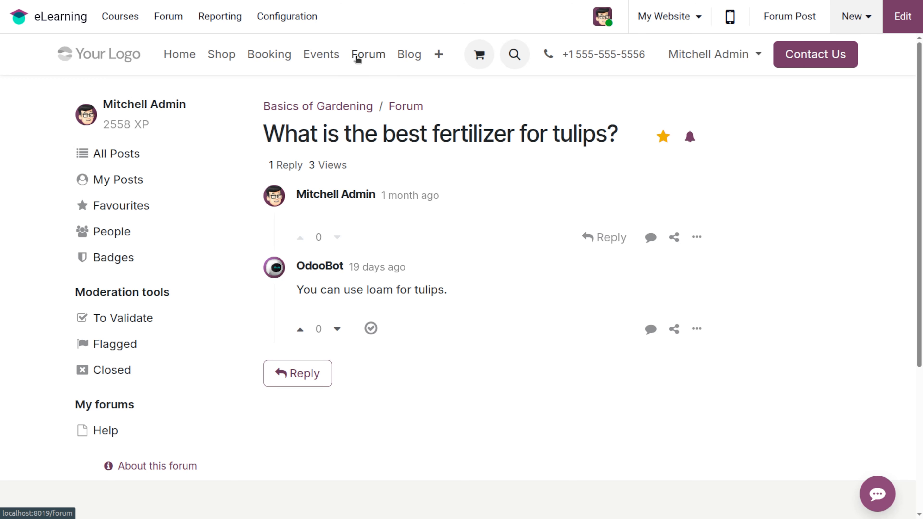
pyautogui.click(444, 57)
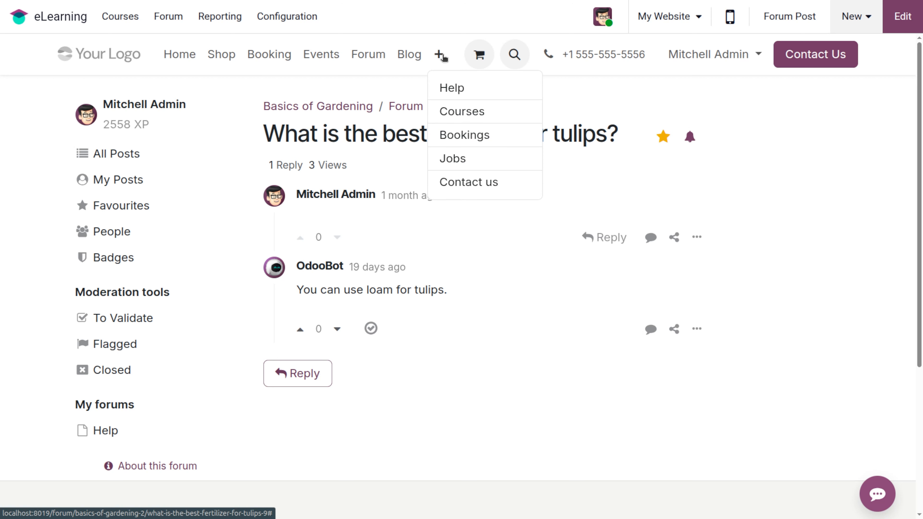
pyautogui.click(532, 289)
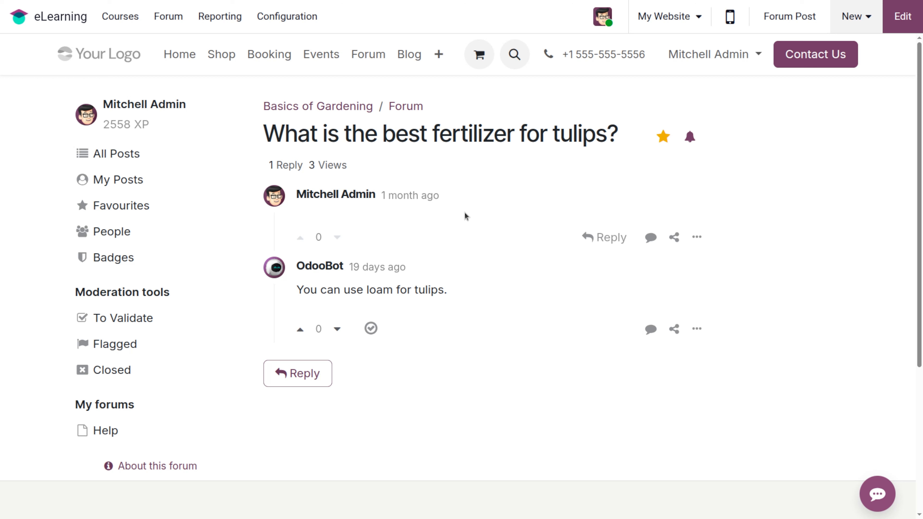
# View the Courses report for published courses as a list, a graph and a pivot table
pyautogui.click(214, 20)
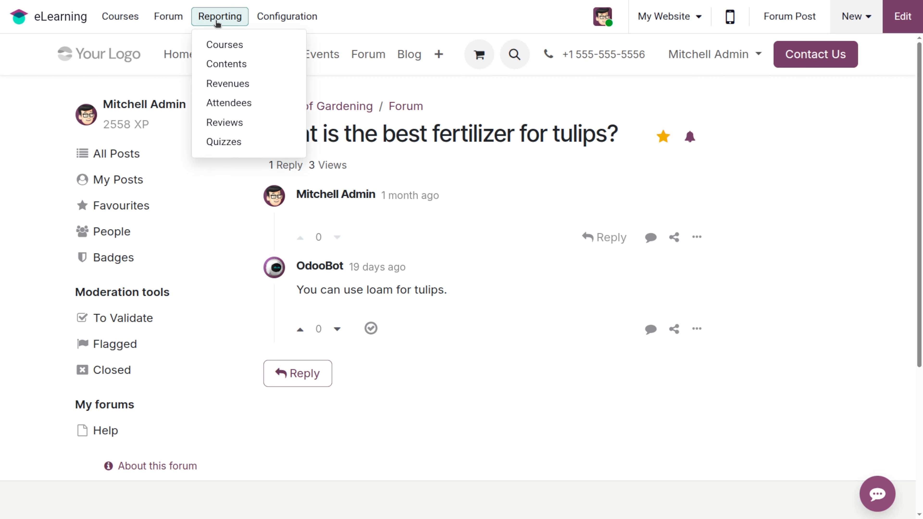
pyautogui.click(237, 45)
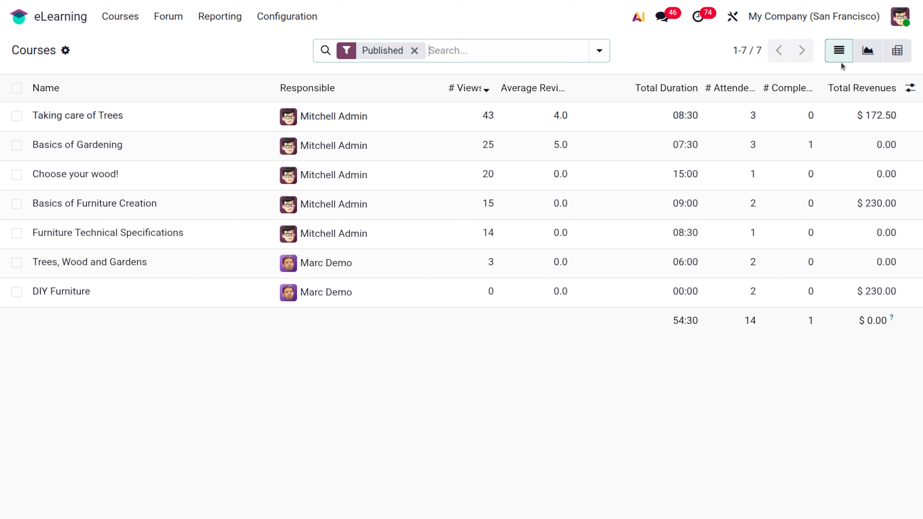
pyautogui.click(878, 59)
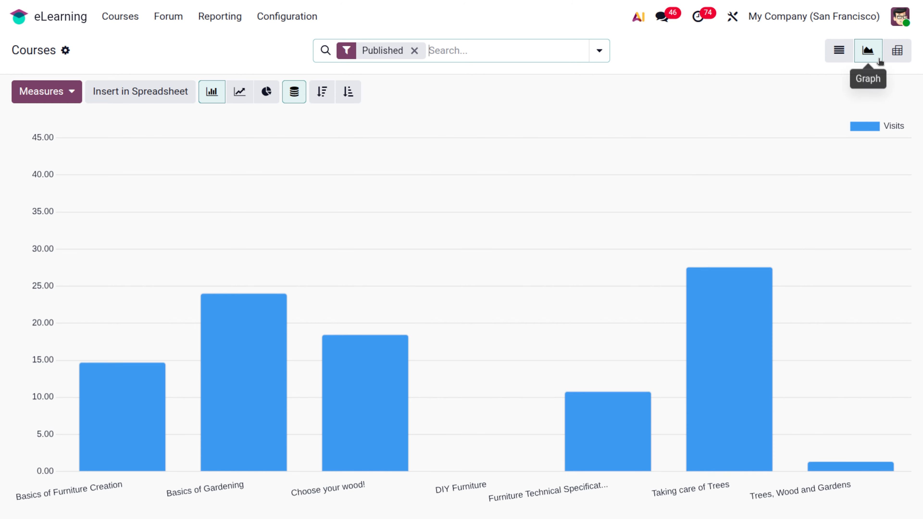
pyautogui.click(898, 56)
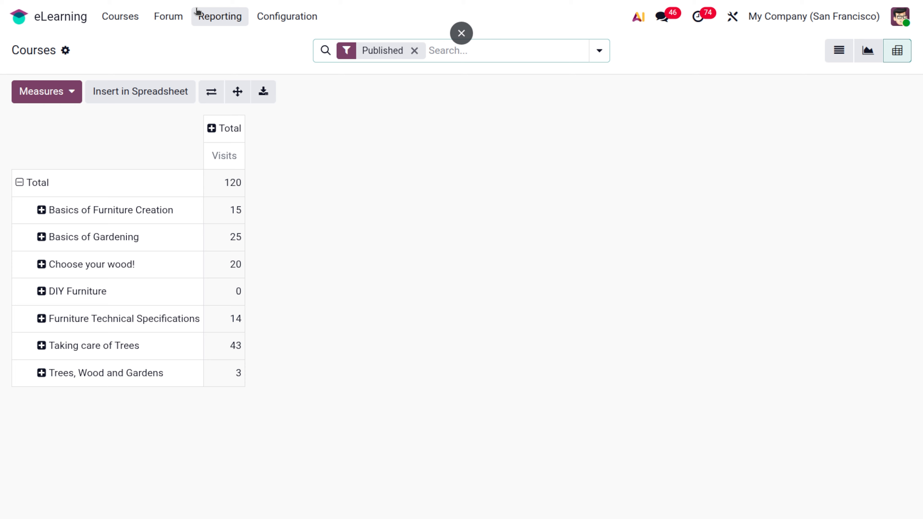
# View the Contents report's total views for Basics of Gardening documents, and open the Revenues report
pyautogui.click(213, 15)
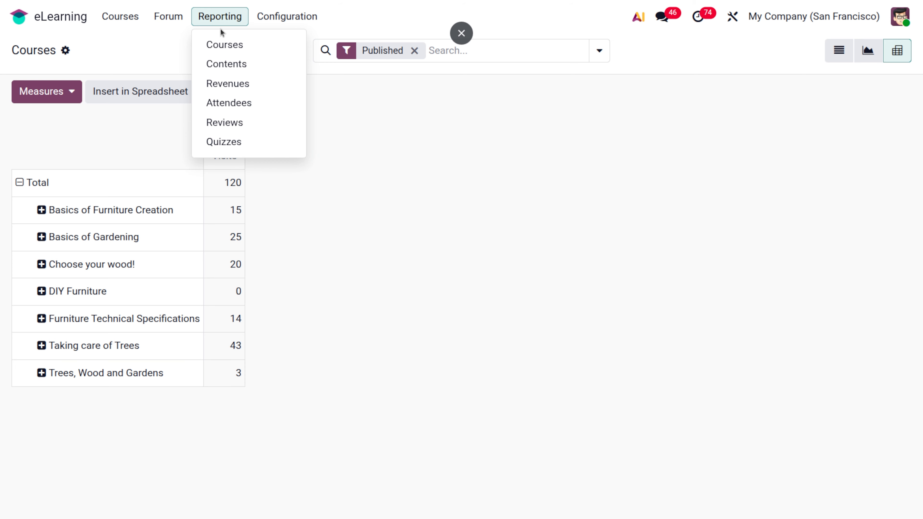
pyautogui.click(248, 67)
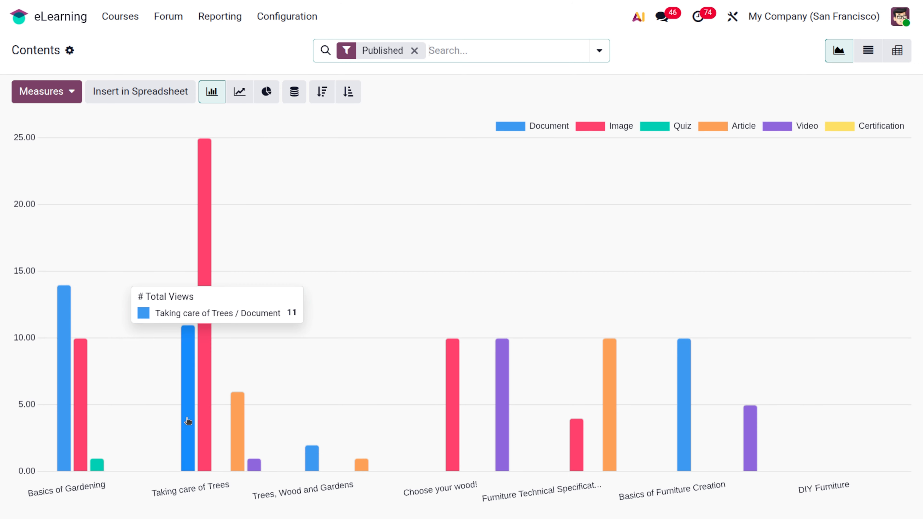
pyautogui.moveTo(58, 386)
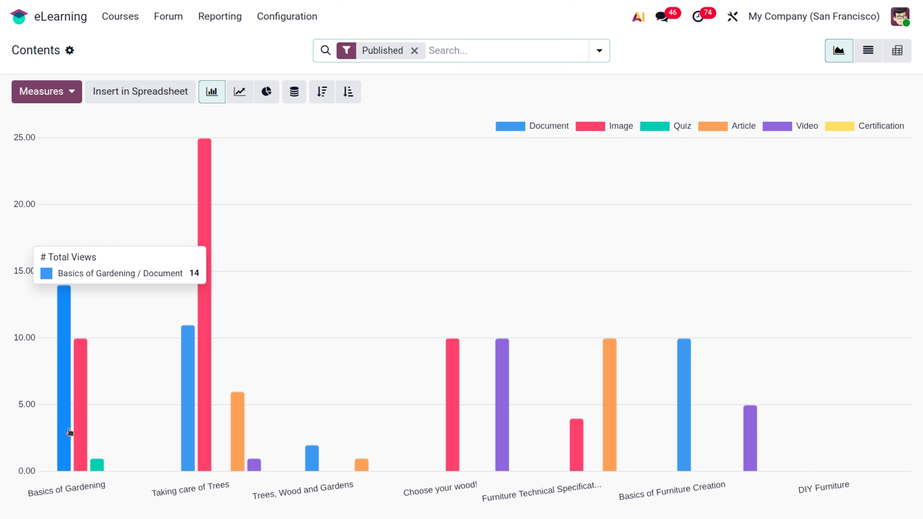
pyautogui.click(232, 16)
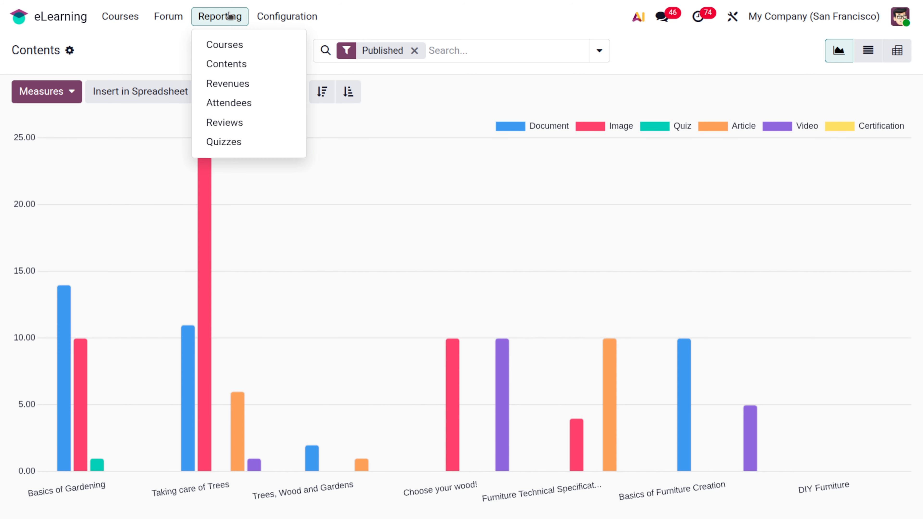
pyautogui.click(252, 83)
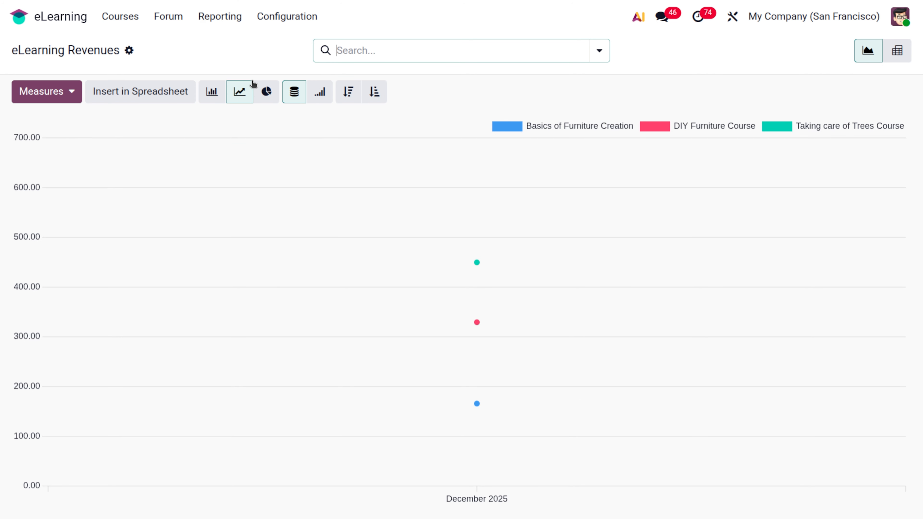
# View the Attendees report, with the attendee count grouped by status
pyautogui.click(234, 22)
pyautogui.click(257, 102)
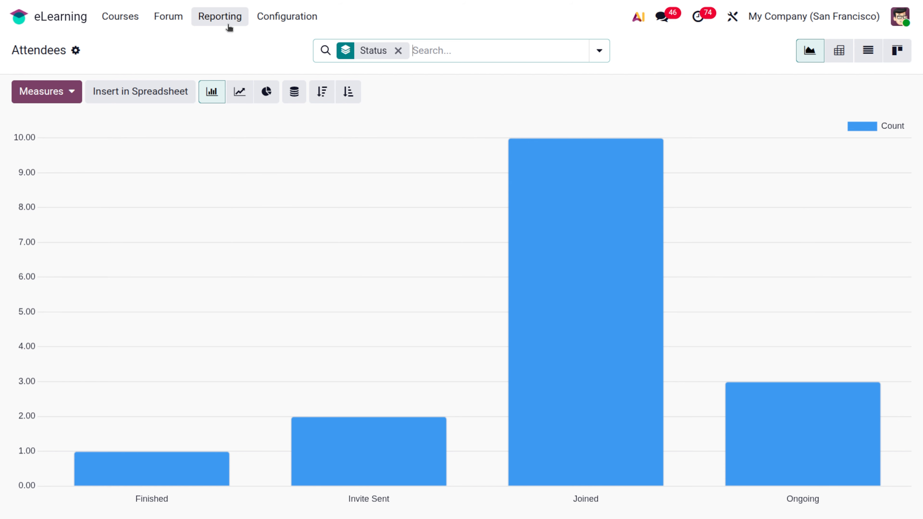
pyautogui.click(220, 18)
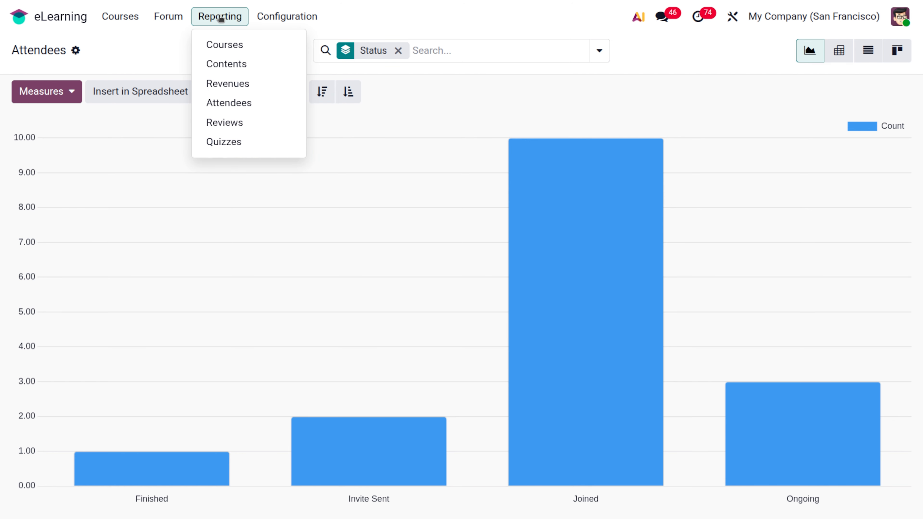
pyautogui.click(233, 103)
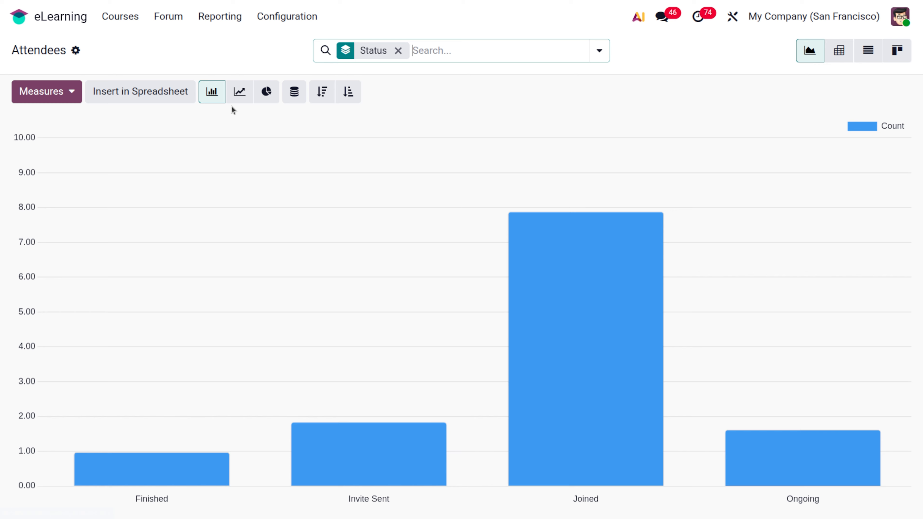
# View the Reviews report of course ratings and the Quizzes report of question attempts
pyautogui.click(221, 16)
pyautogui.click(237, 123)
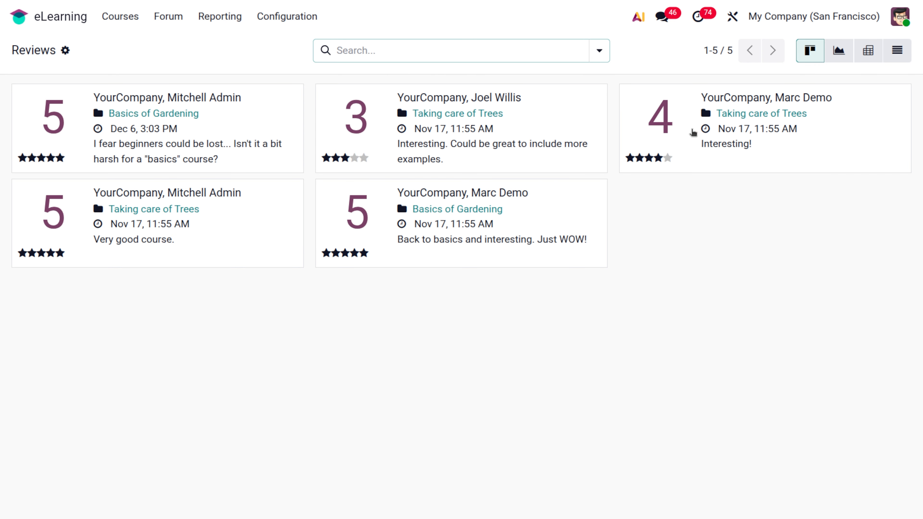
pyautogui.click(215, 18)
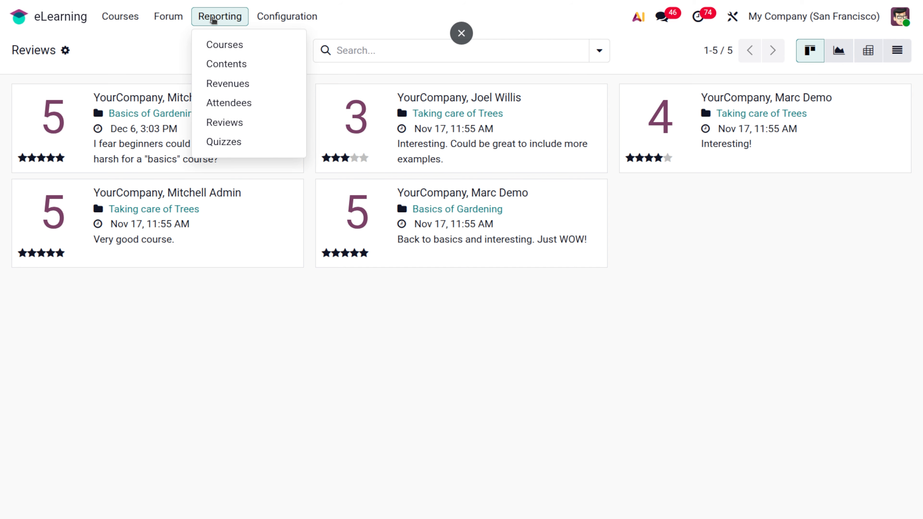
pyautogui.click(234, 146)
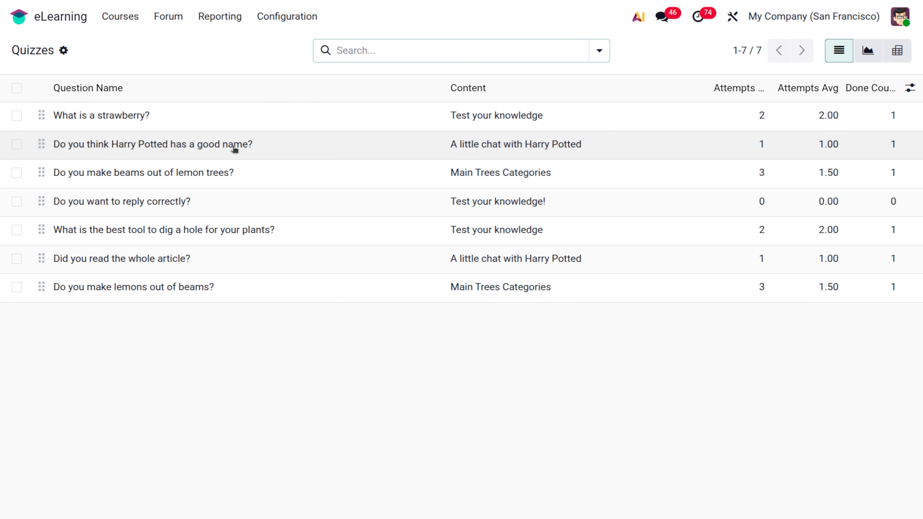